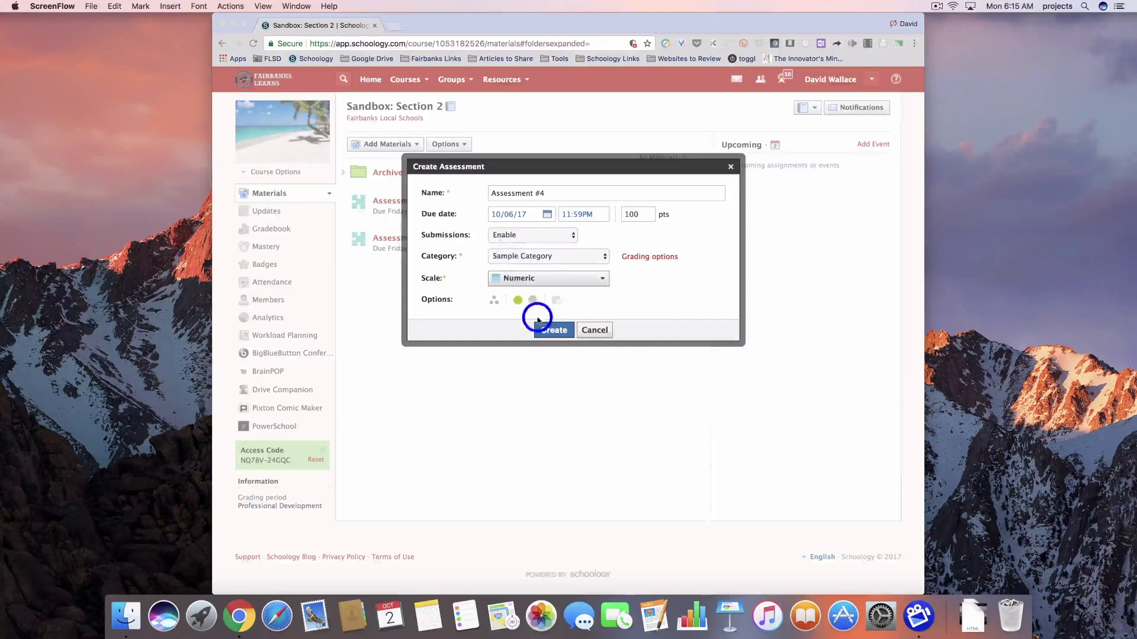
Create the new assessment named Assessment #4 and open its Questions page.
left_click(551, 331)
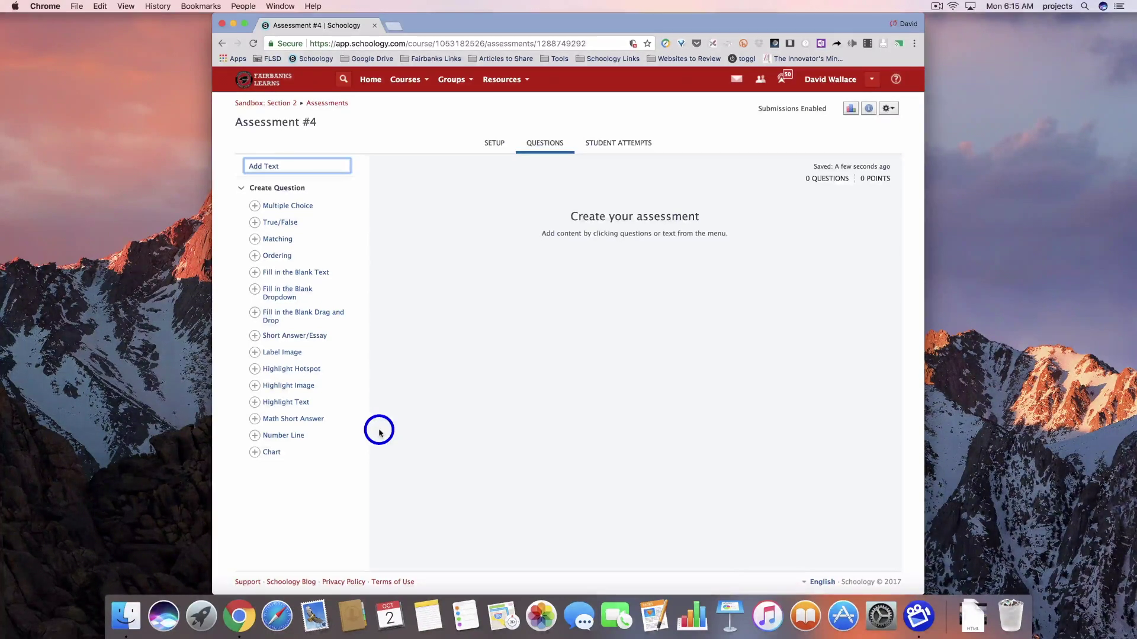
Start a Label Image question and load the cell diagram image.
left_click(273, 354)
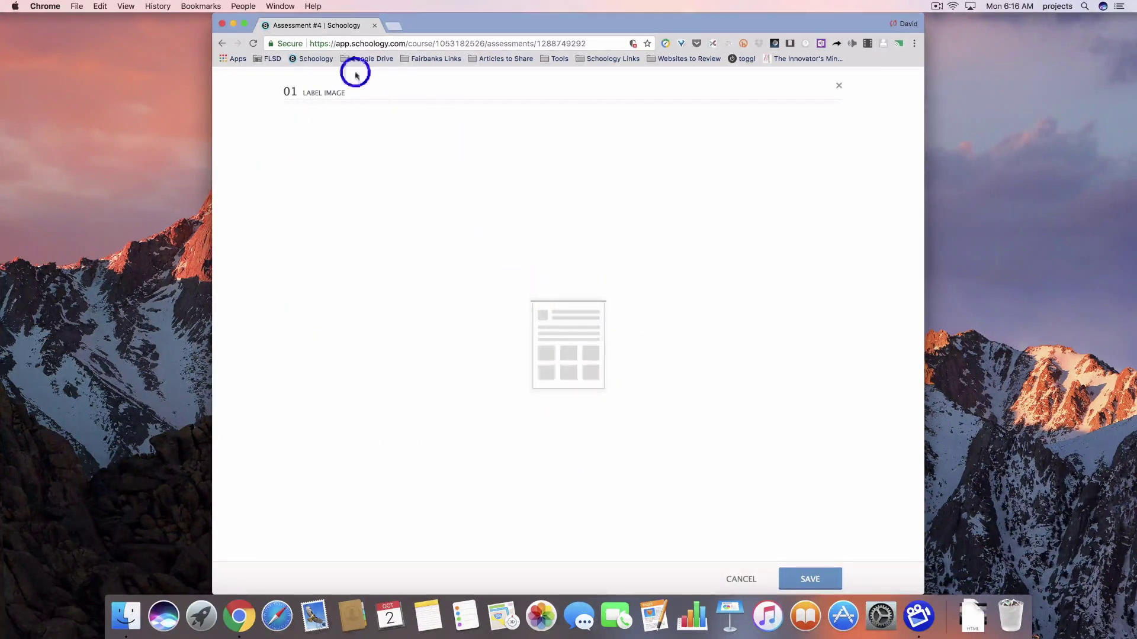
left_click(389, 26)
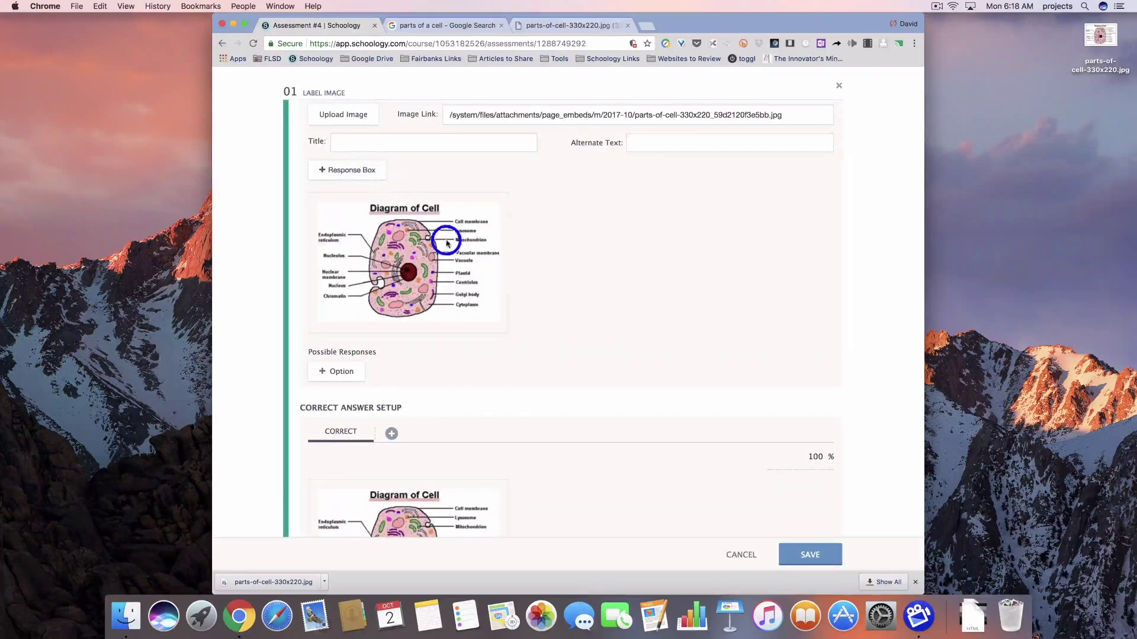
scroll(427, 234, "up", 2)
scroll(345, 214, "up", 1)
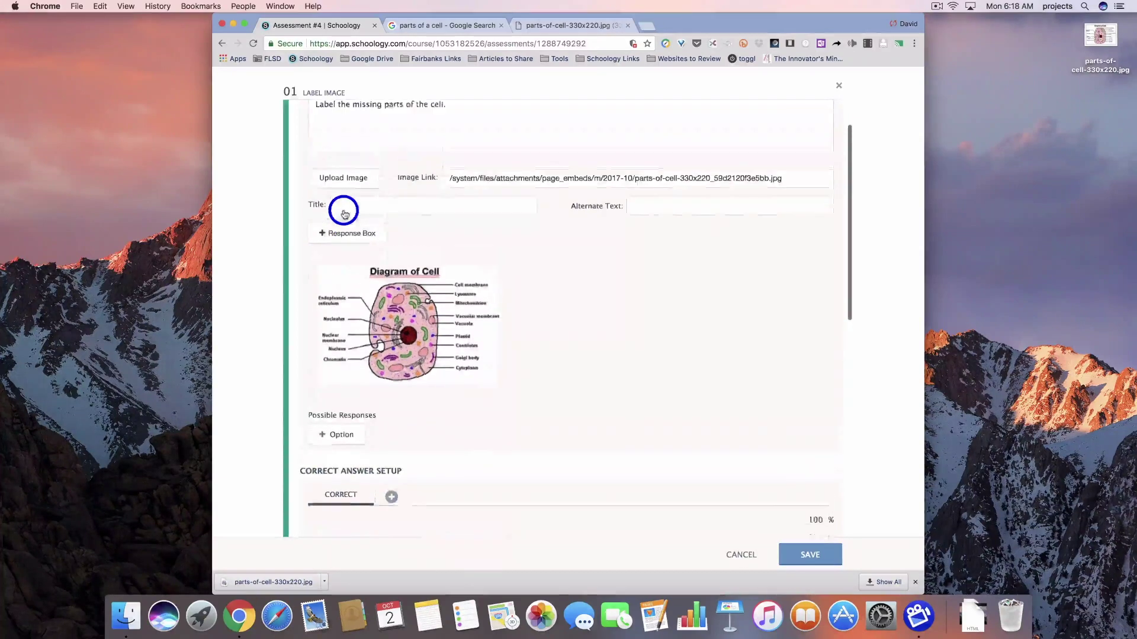
scroll(344, 214, "up", 2)
scroll(408, 277, "down", 2)
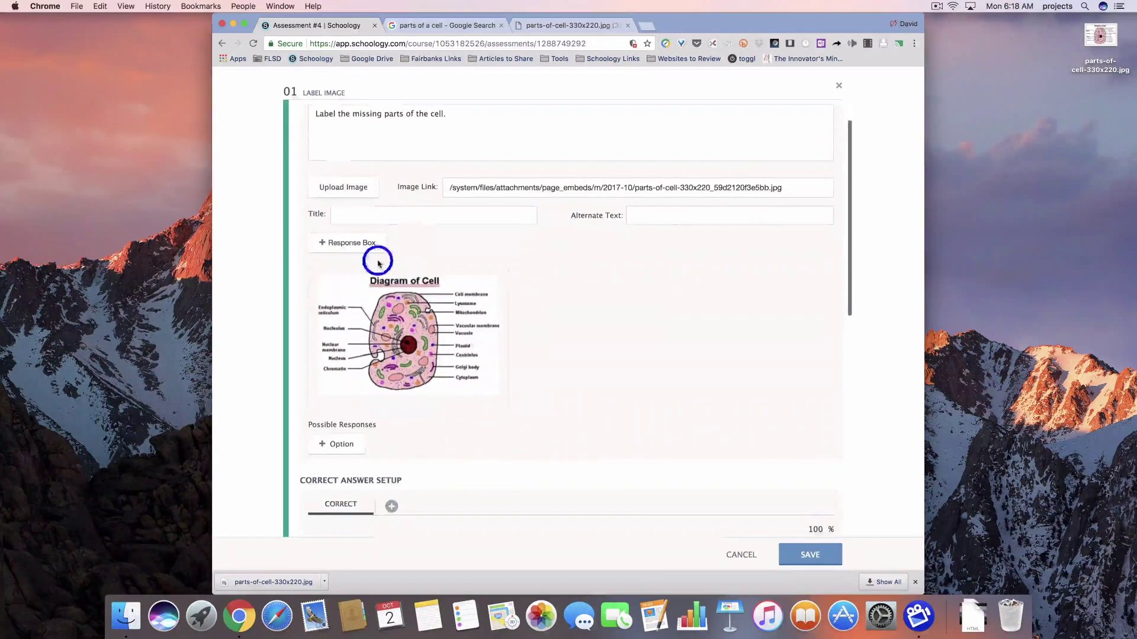
Add answer box 1 and position it on the left side of the cell diagram.
left_click(332, 243)
left_click_drag(359, 294, 348, 355)
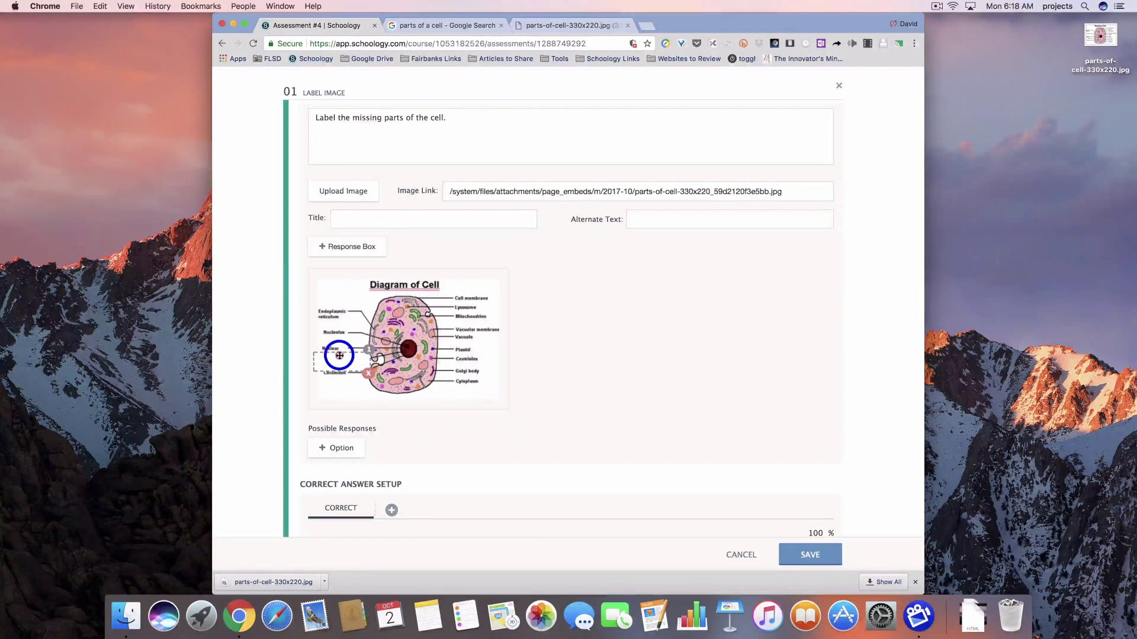
left_click_drag(340, 355, 389, 359)
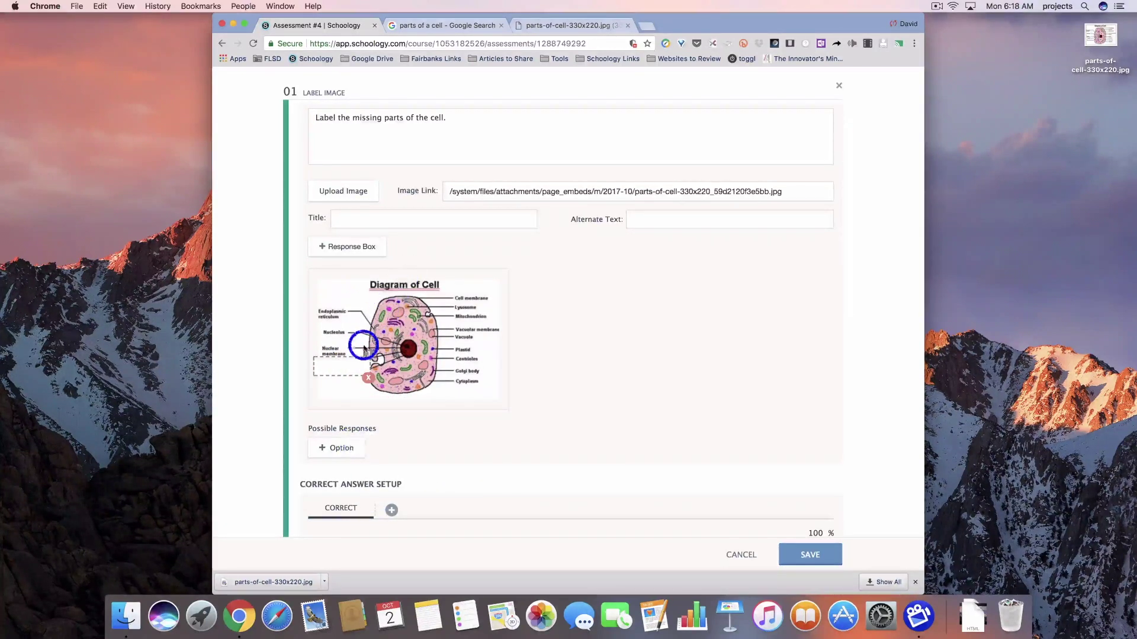
scroll(535, 403, "down", 3)
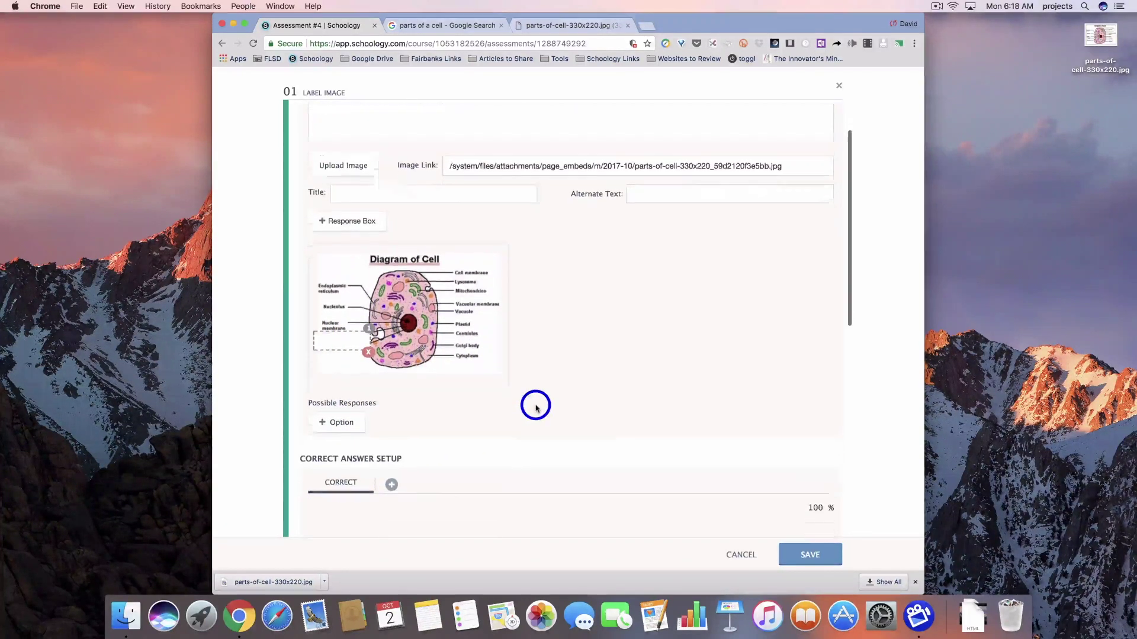
Add Nucleus as the first possible response and a second response option.
left_click(333, 345)
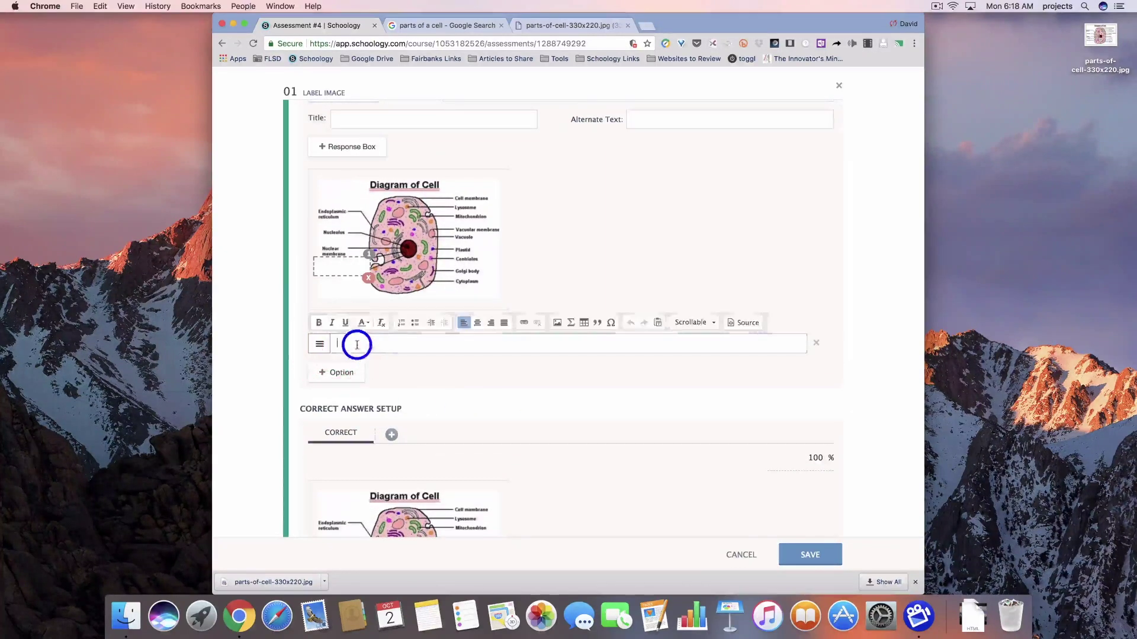
left_click(356, 343)
type("Nucleus")
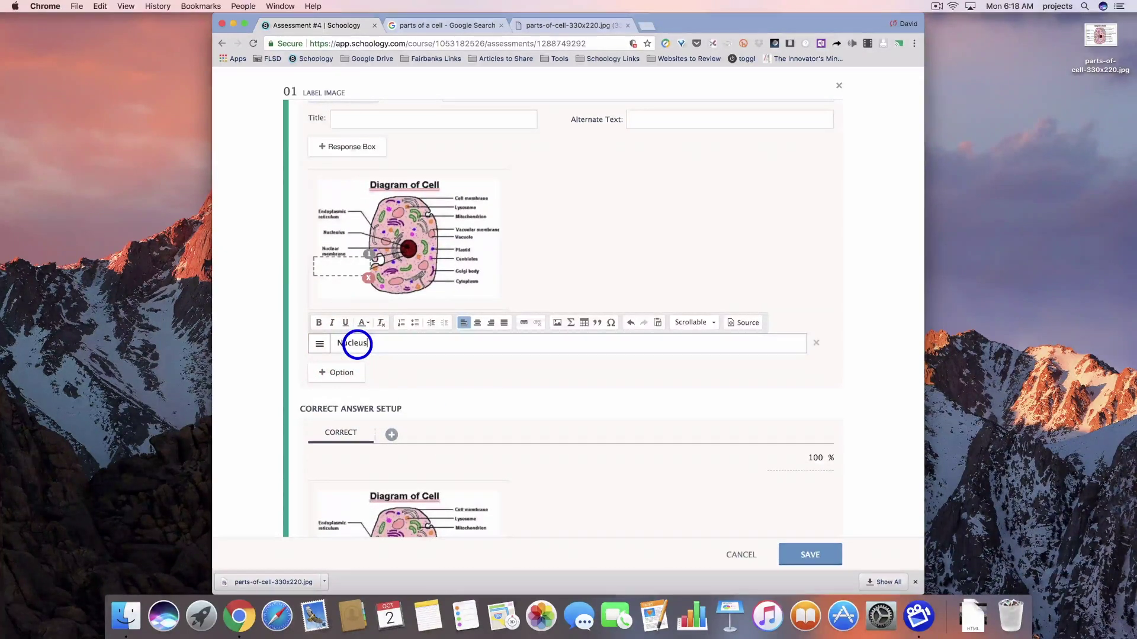
left_click(342, 374)
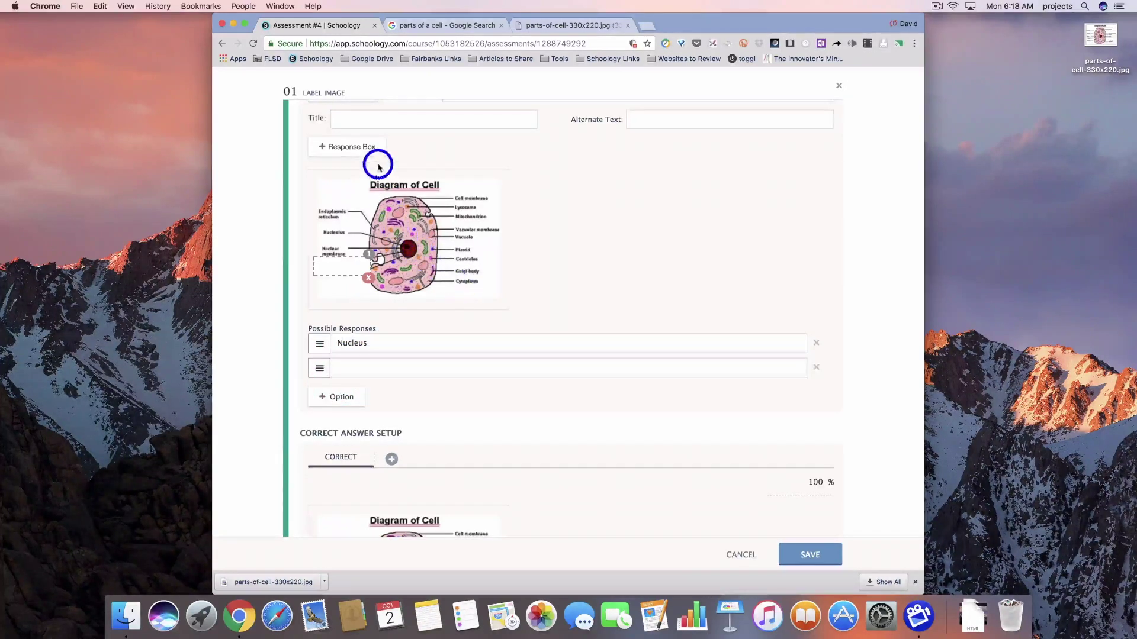
scroll(378, 167, "down", 1)
scroll(373, 162, "up", 2)
Add answer box 2 at the lower right, name the second response Cytoplasm, and place Nucleus left.
left_click(357, 159)
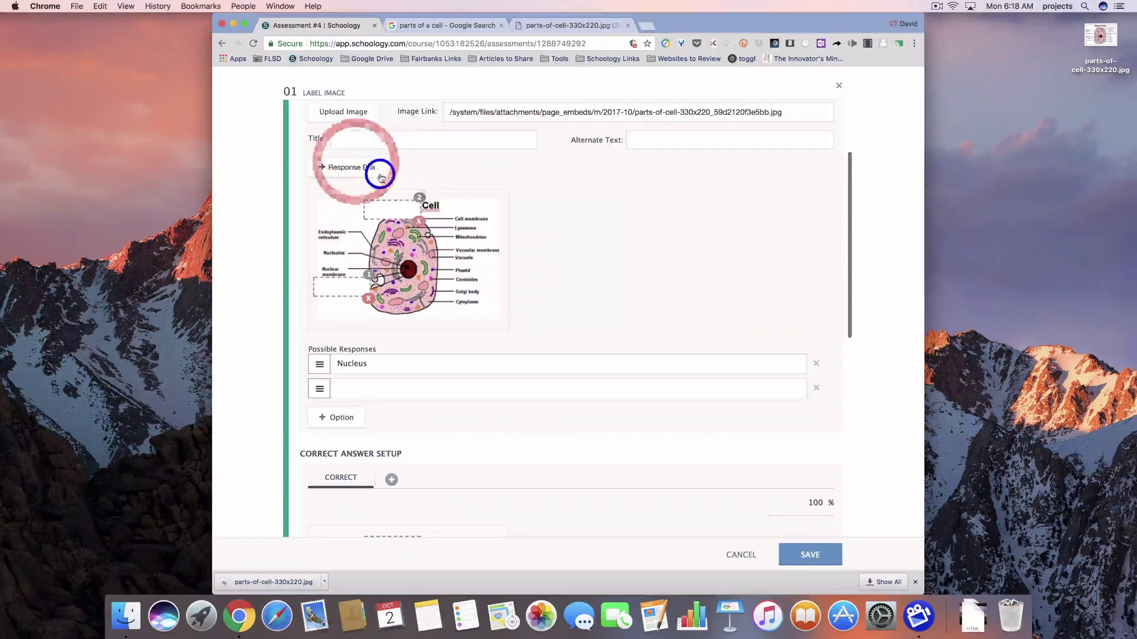
left_click_drag(385, 207, 467, 306)
left_click(365, 385)
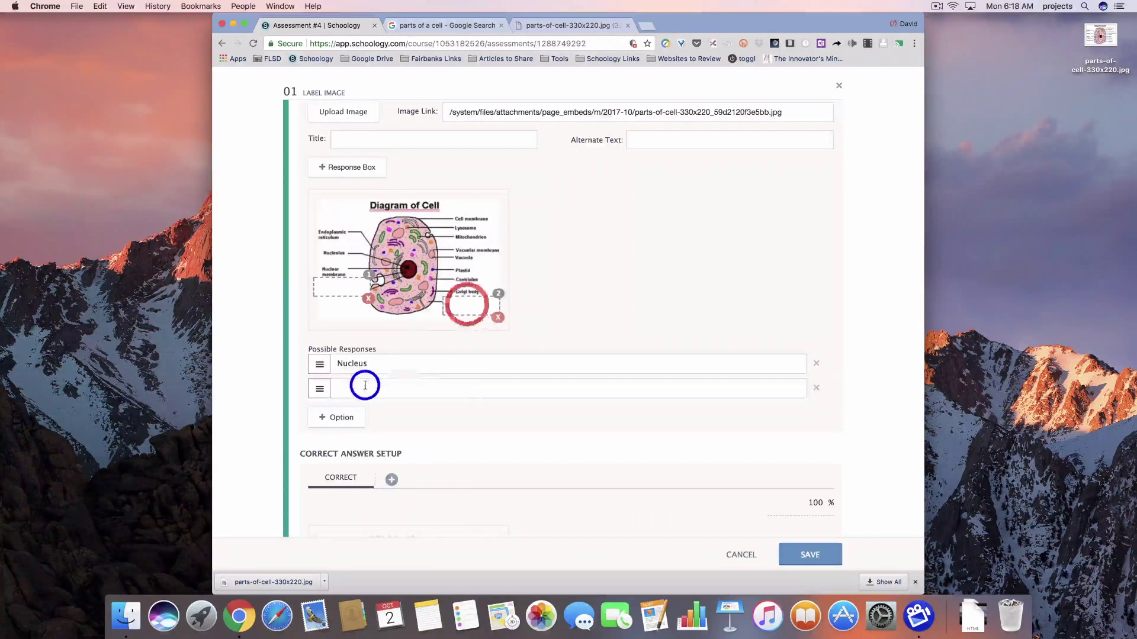
type("Cytoplasm")
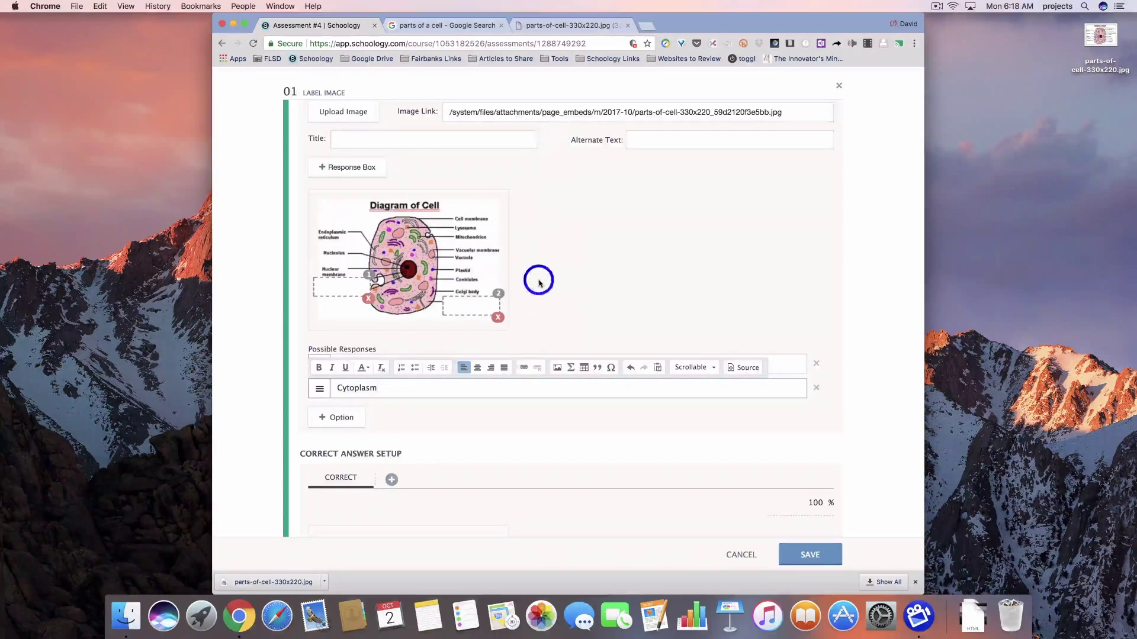
scroll(547, 278, "down", 2)
left_click(655, 272)
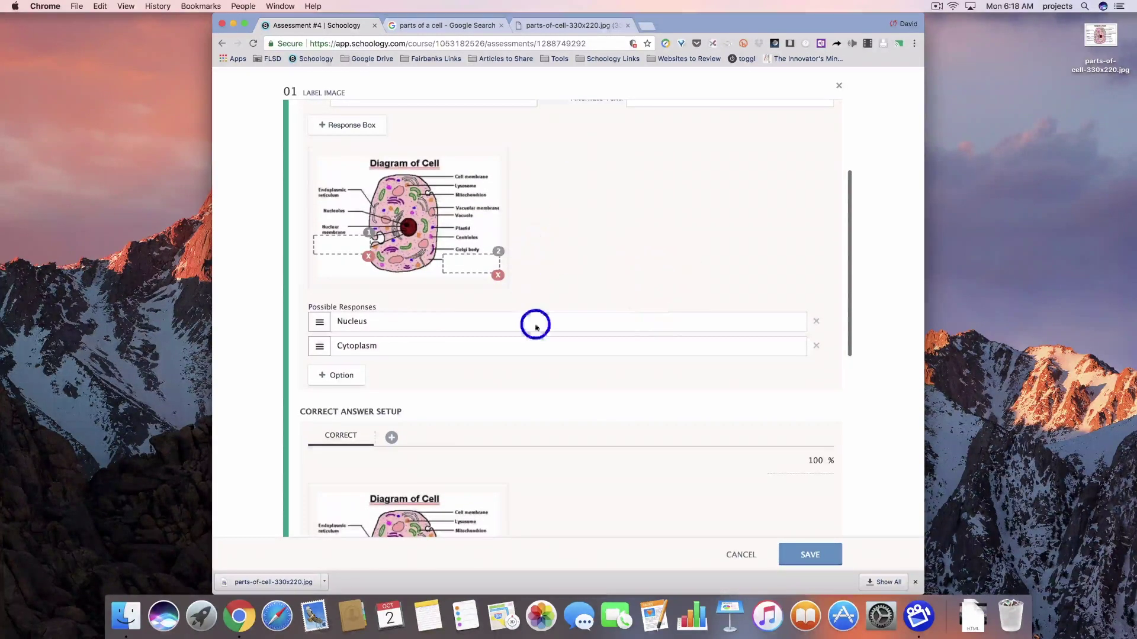
scroll(560, 388, "down", 5)
left_click_drag(368, 460, 328, 395)
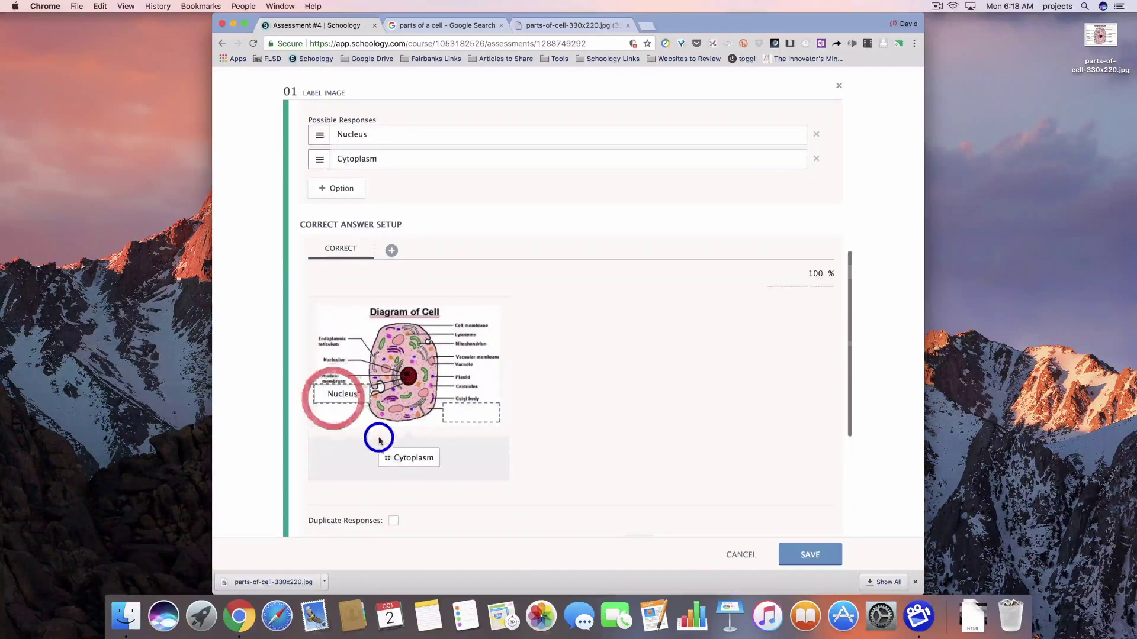
Drop Cytoplasm into the lower-right answer box as its correct answer.
left_click_drag(403, 457, 457, 405)
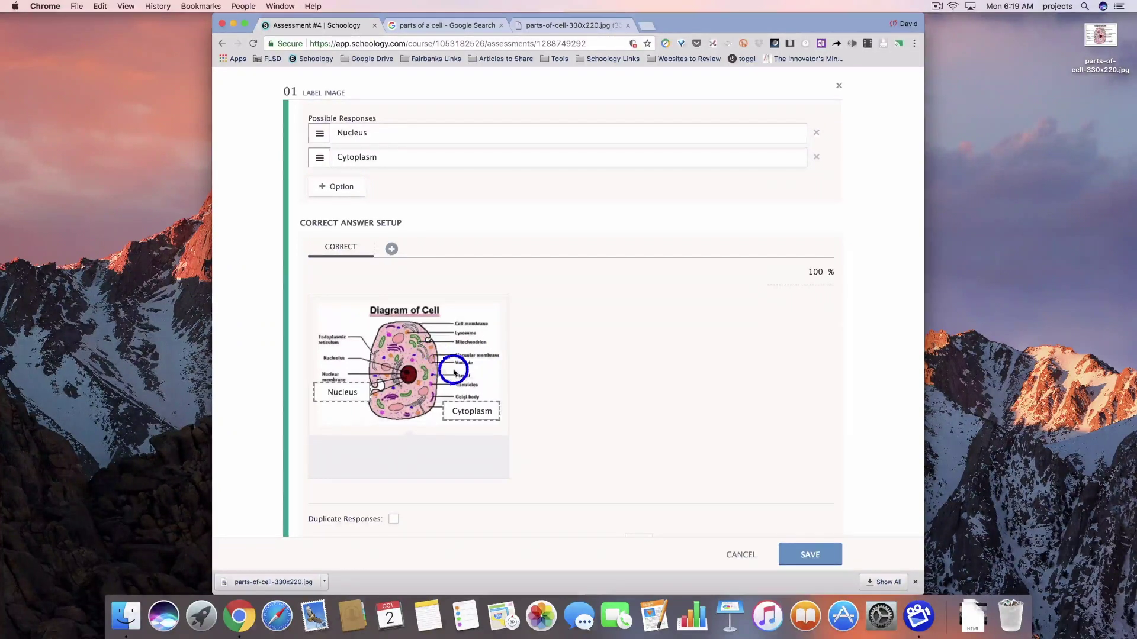
scroll(510, 365, "down", 3)
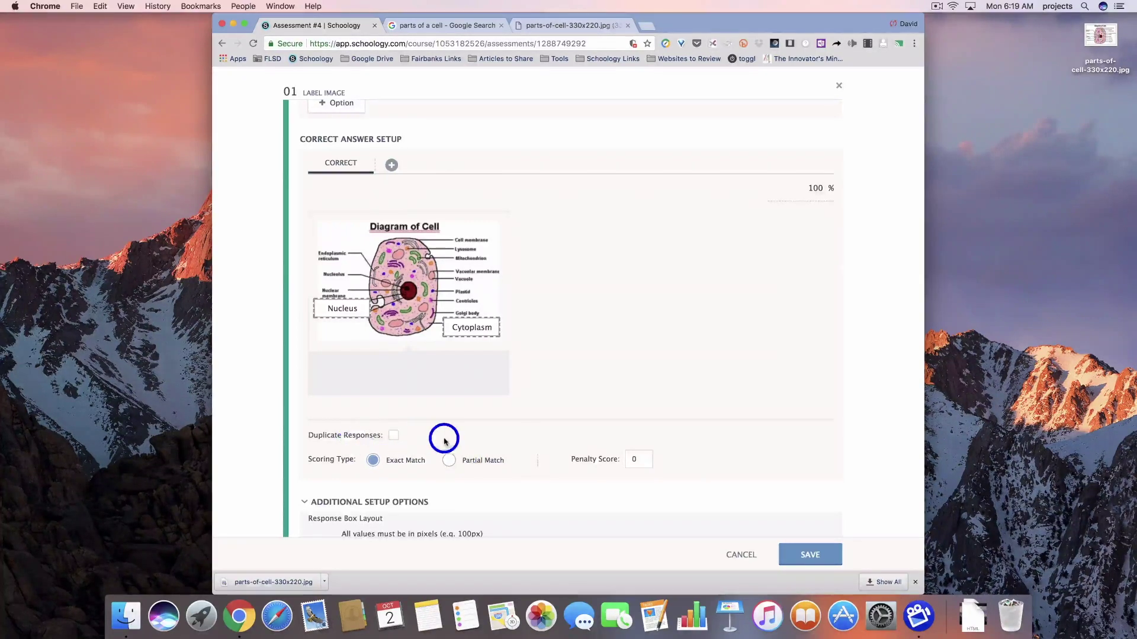
scroll(444, 437, "down", 2)
Set the answer boxes' Pointer option to top.
scroll(459, 382, "down", 3)
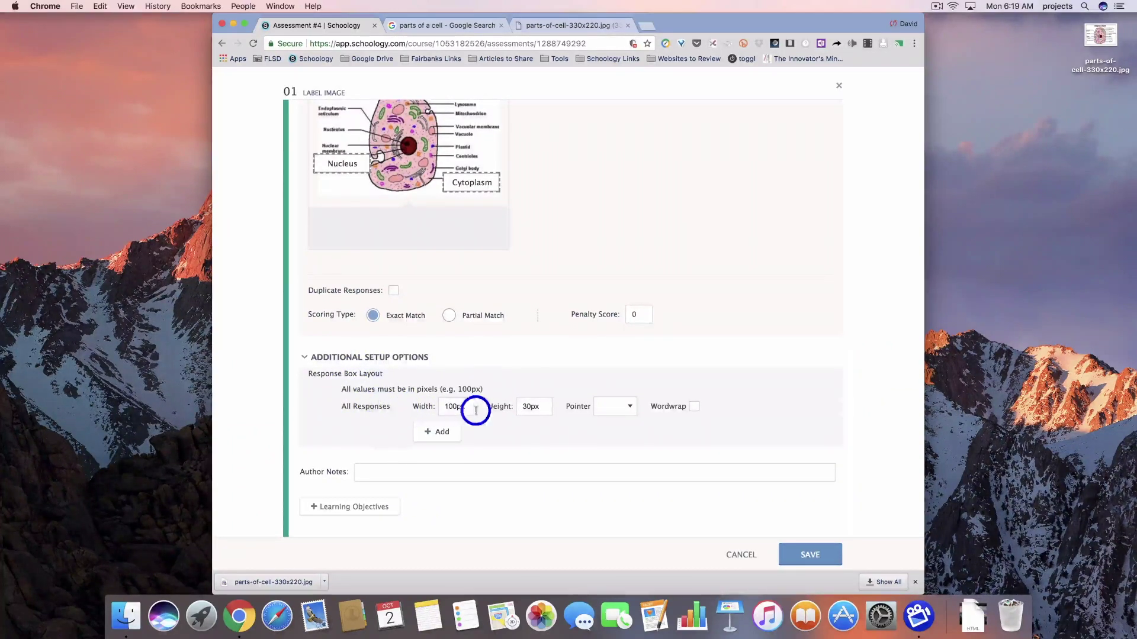
scroll(487, 392, "up", 1)
scroll(468, 394, "down", 1)
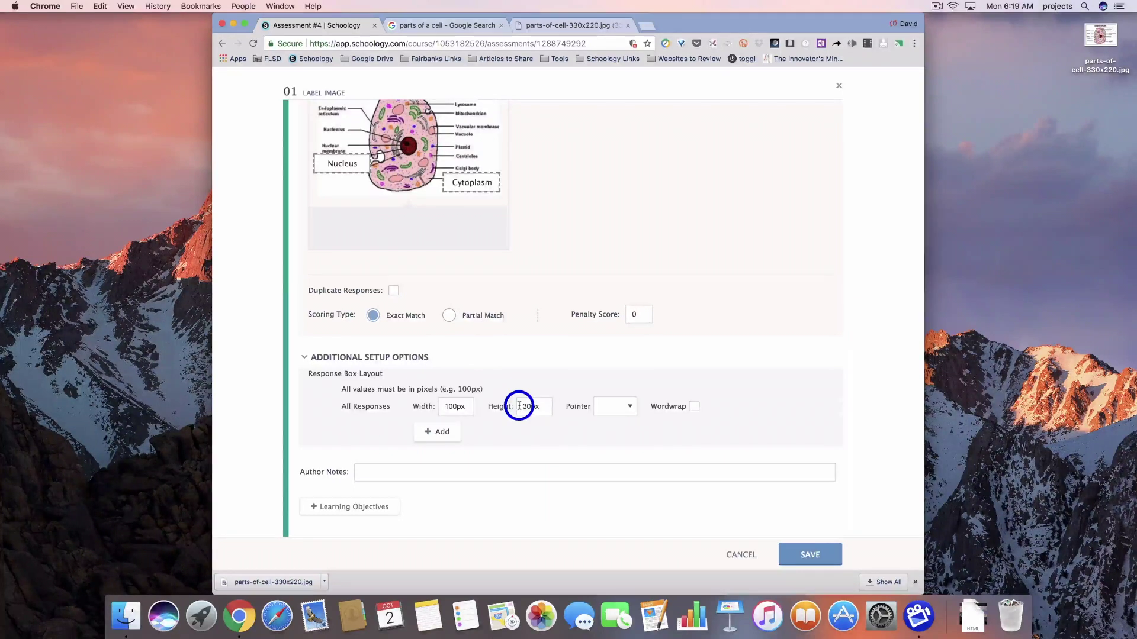
left_click(629, 406)
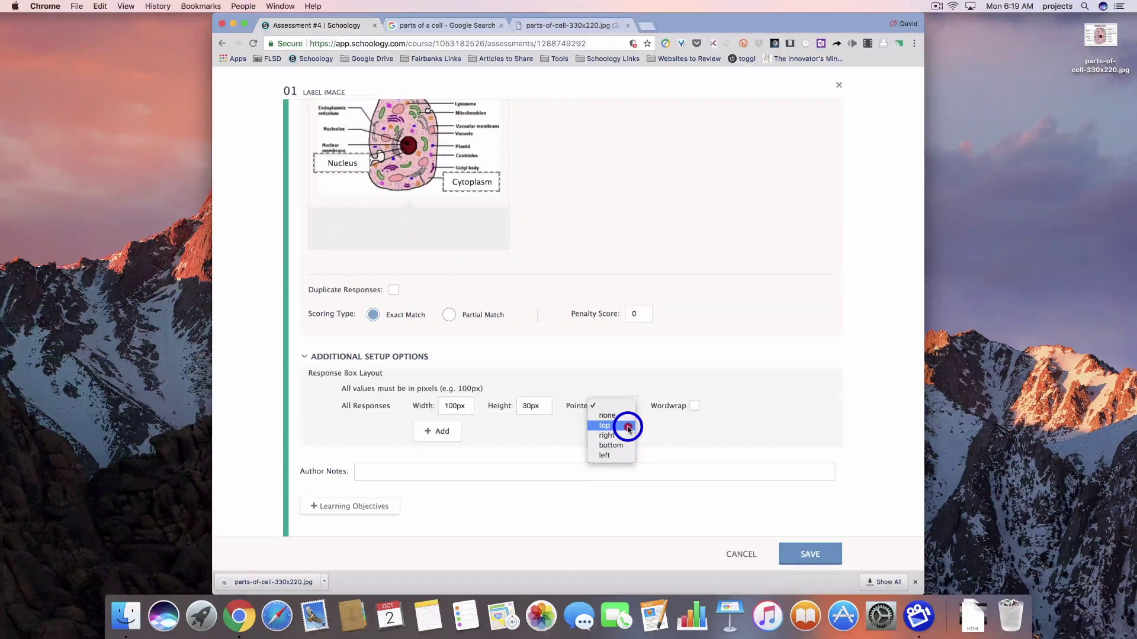
left_click(628, 426)
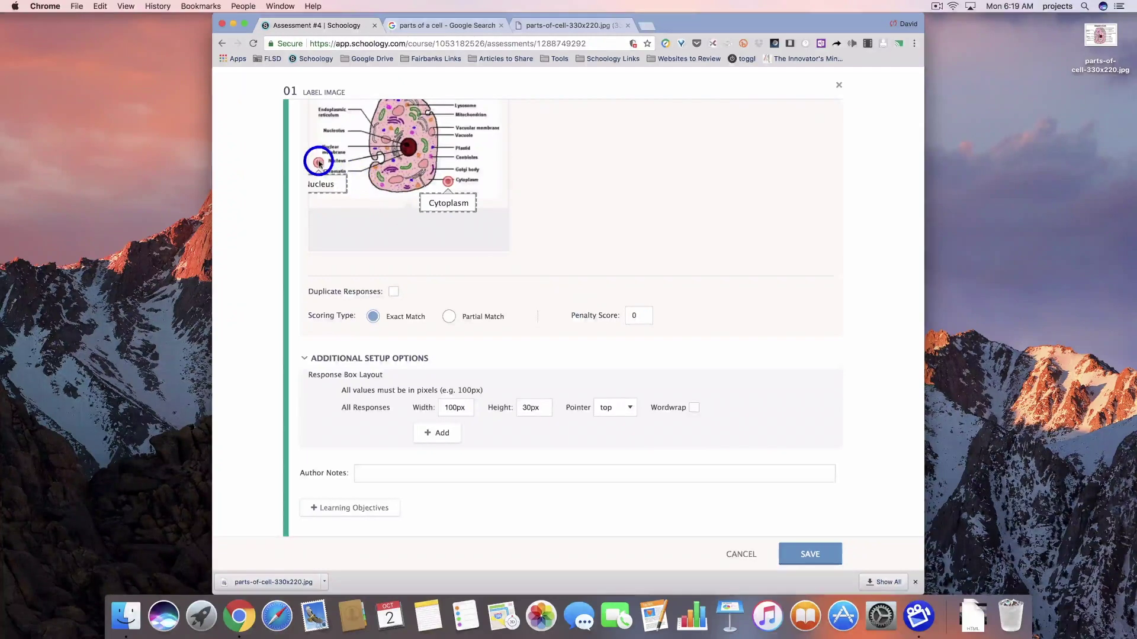
Aim answer box 1's pointer at the cell's nucleus.
scroll(379, 175, "up", 1)
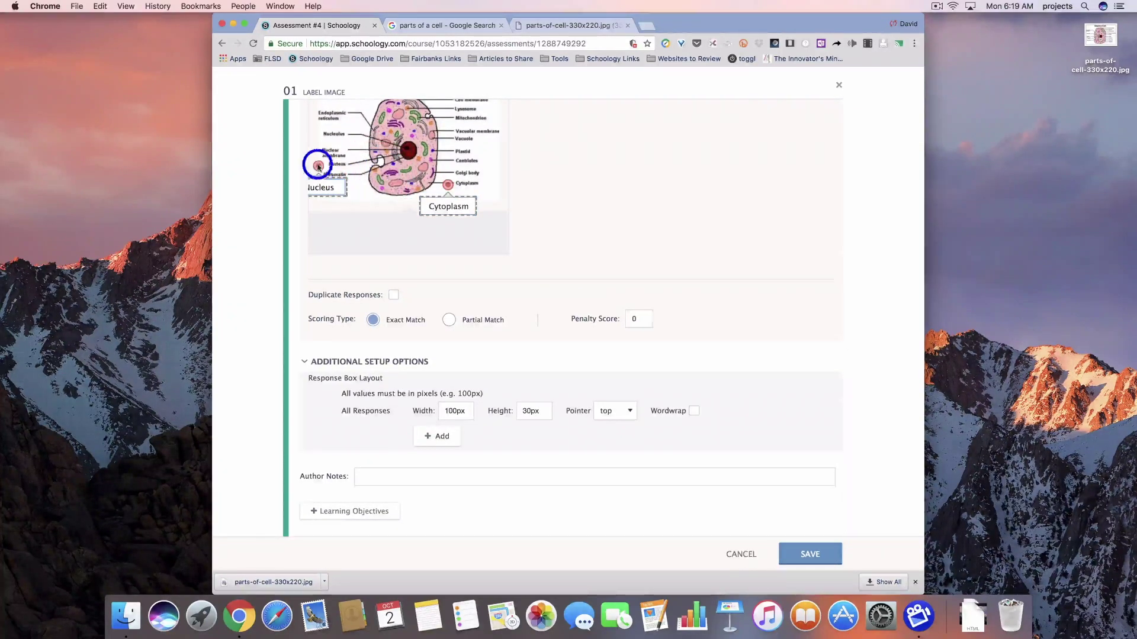
scroll(320, 177, "up", 10)
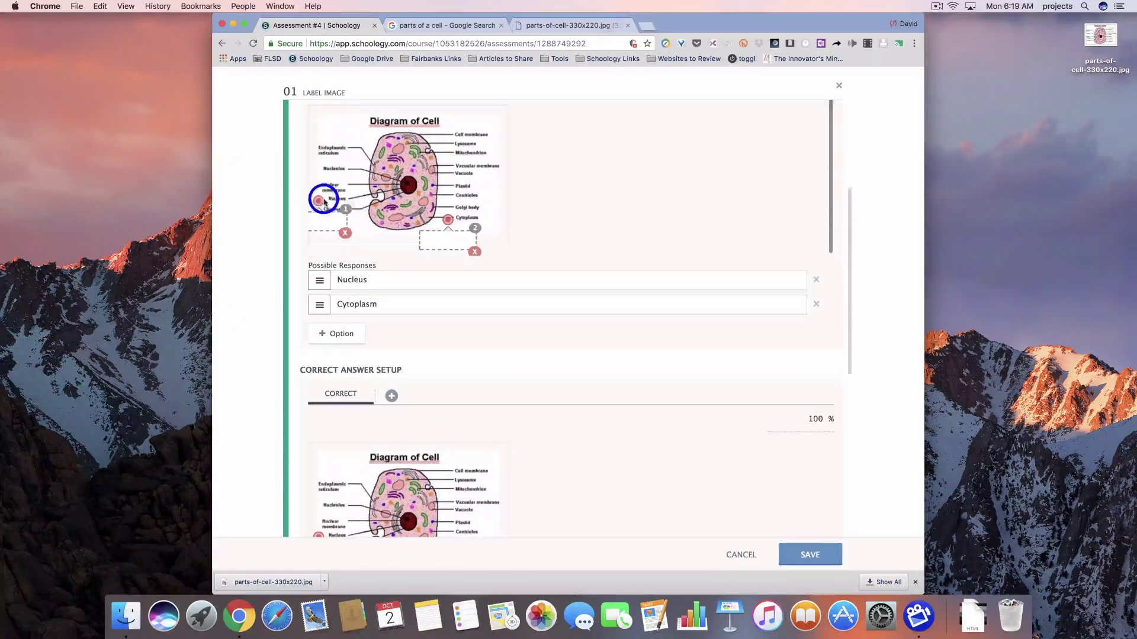
left_click_drag(324, 201, 411, 187)
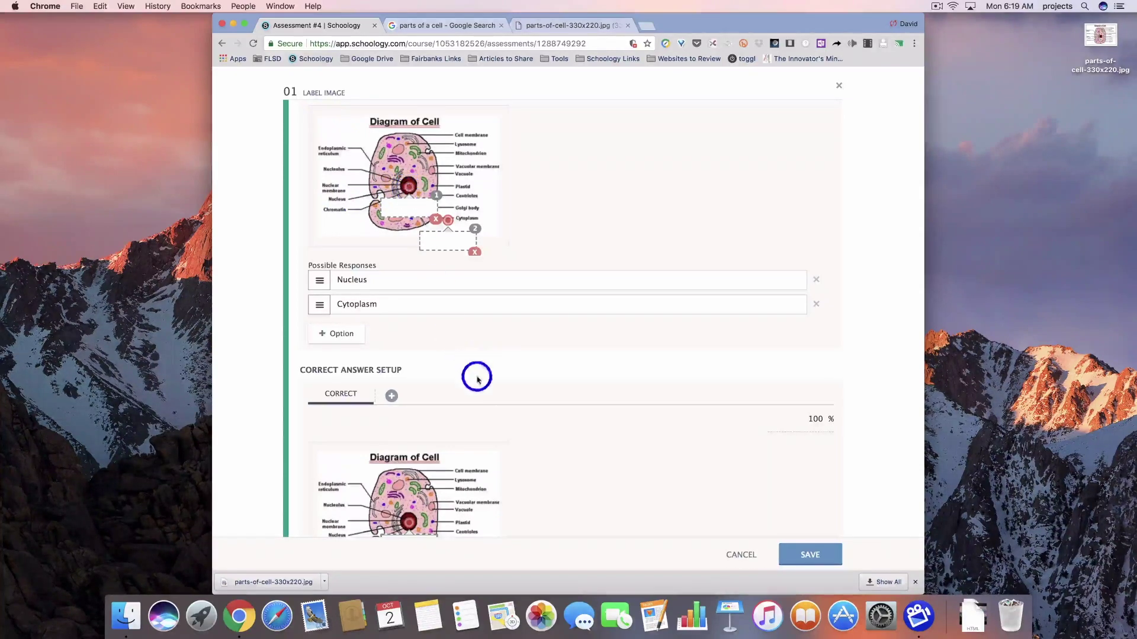
scroll(477, 380, "down", 3)
Switch the answer box pointers to point right and move box 1's pointer dot lower.
scroll(551, 410, "down", 4)
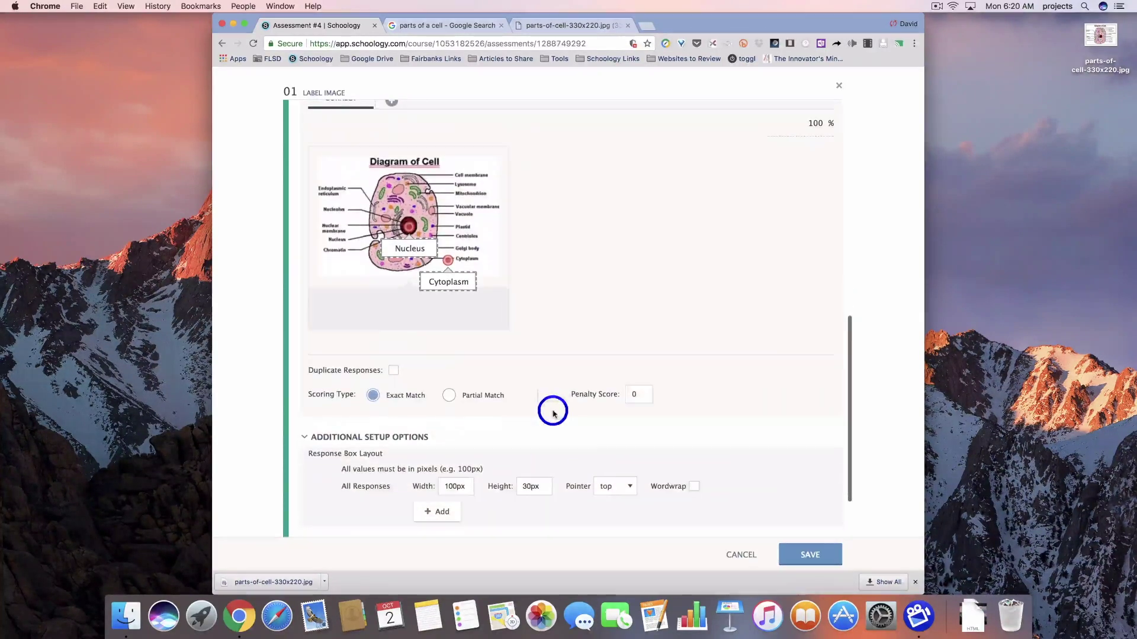
left_click(614, 485)
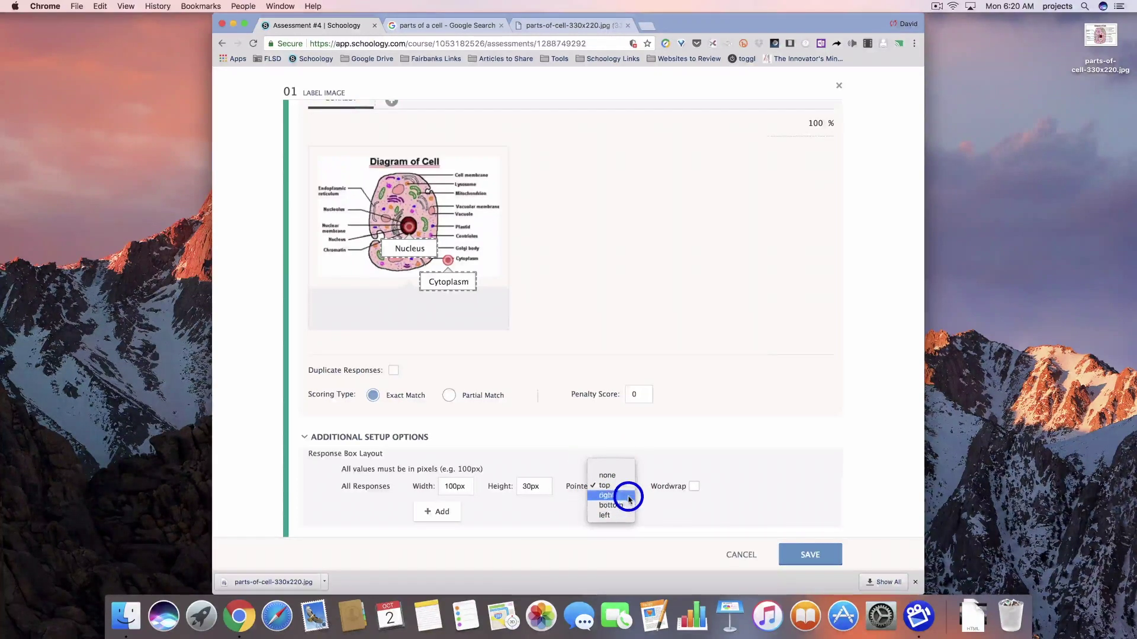
left_click(629, 499)
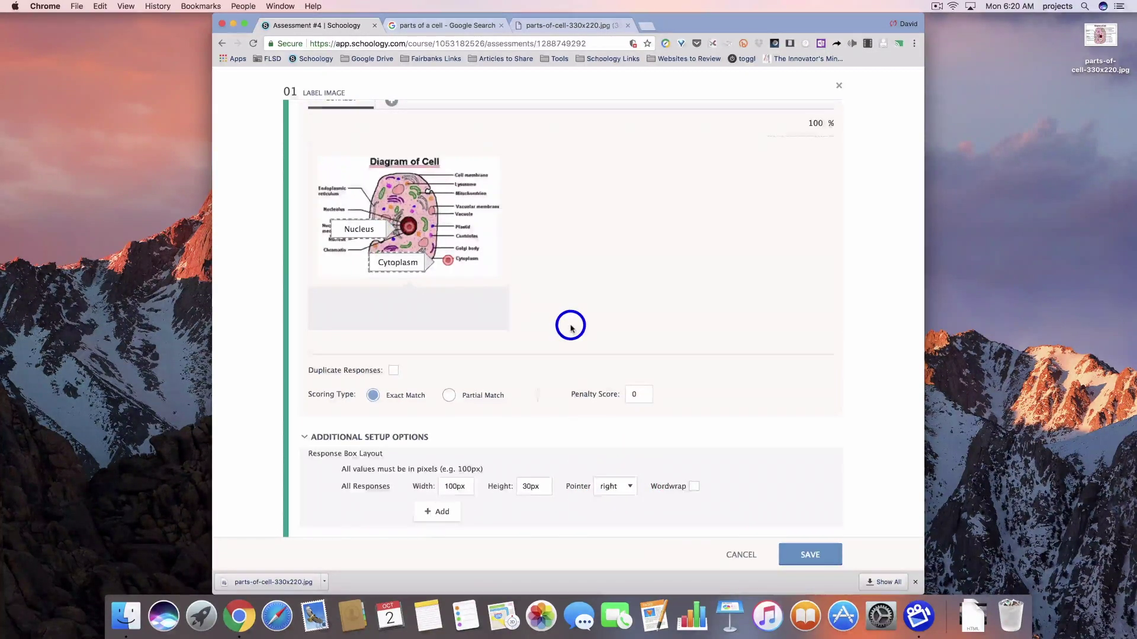
scroll(570, 326, "up", 5)
scroll(570, 326, "up", 3)
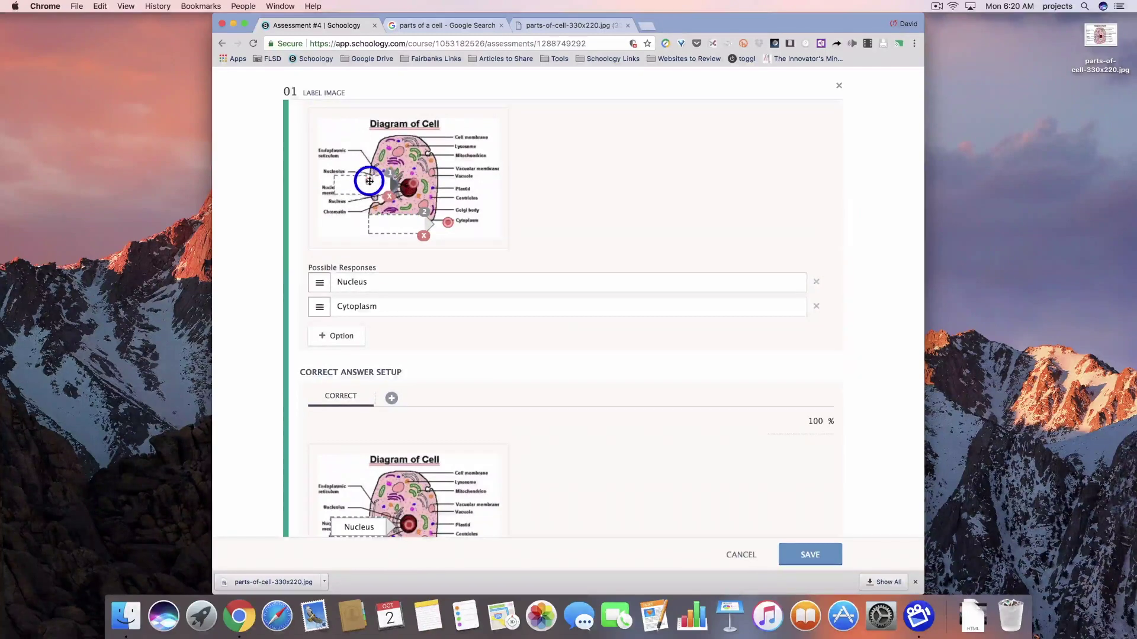
left_click_drag(371, 185, 407, 228)
Review the Label Image question's correct-answer setup and scoring options.
scroll(546, 382, "down", 3)
scroll(543, 381, "up", 4)
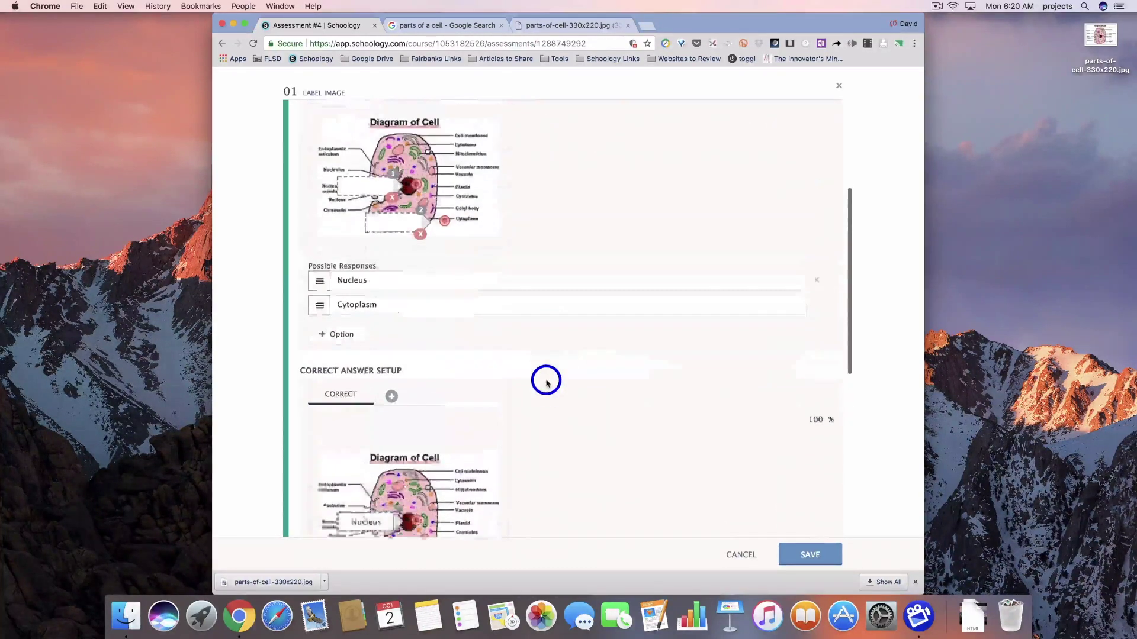
scroll(371, 230, "down", 1)
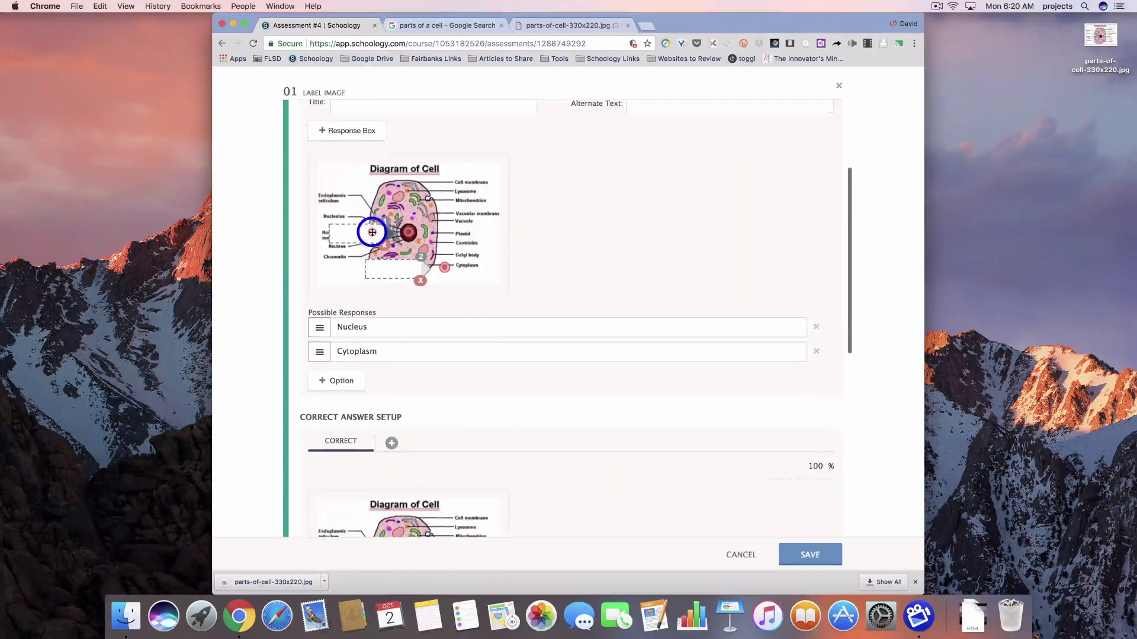
left_click(382, 269)
scroll(588, 308, "down", 10)
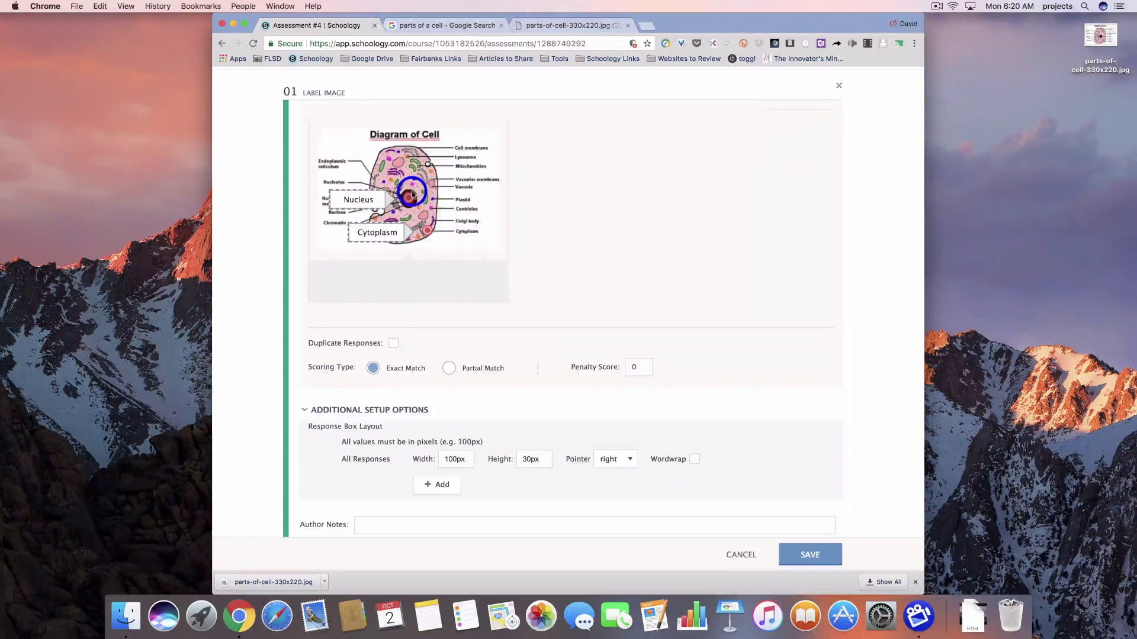
scroll(516, 237, "up", 3)
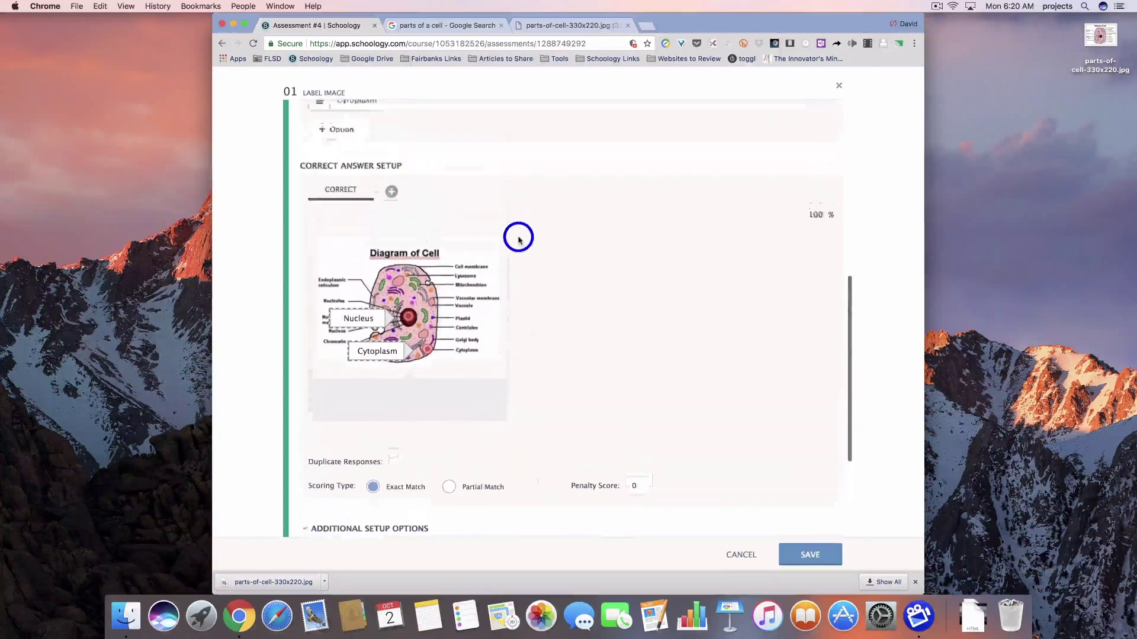
scroll(513, 240, "down", 5)
scroll(426, 247, "up", 2)
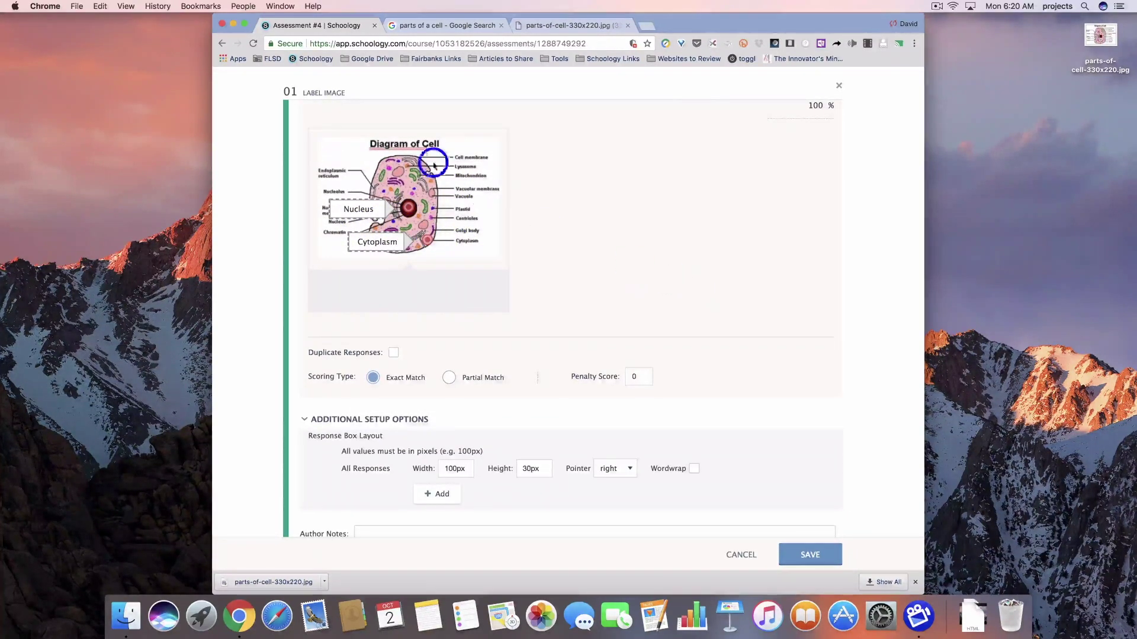
scroll(573, 212, "down", 1)
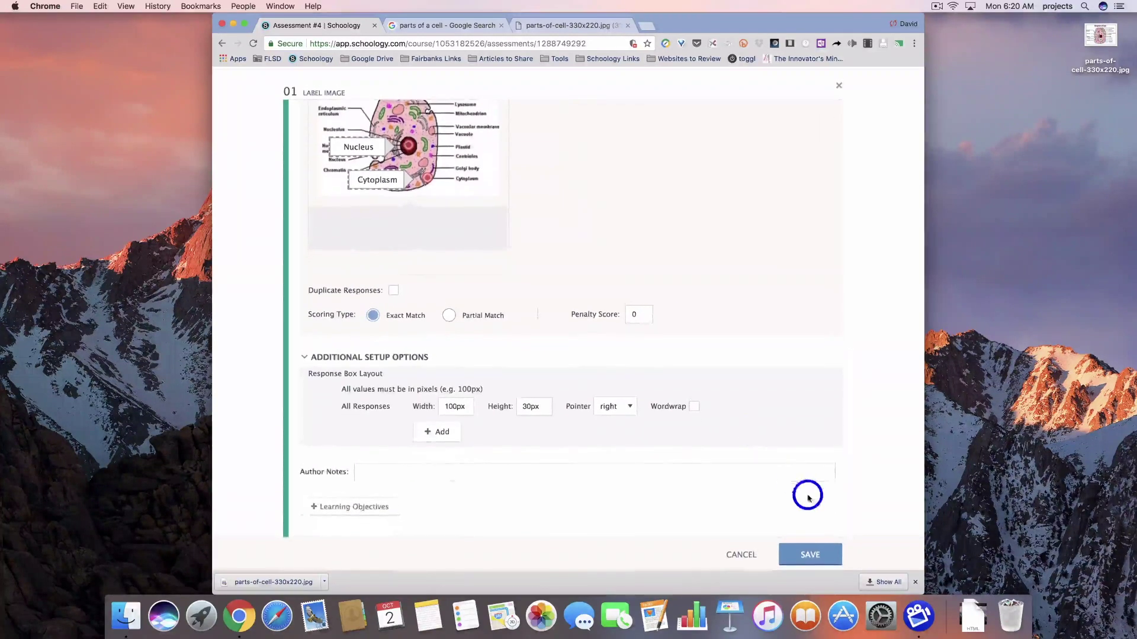
scroll(768, 300, "up", 10)
scroll(768, 300, "up", 5)
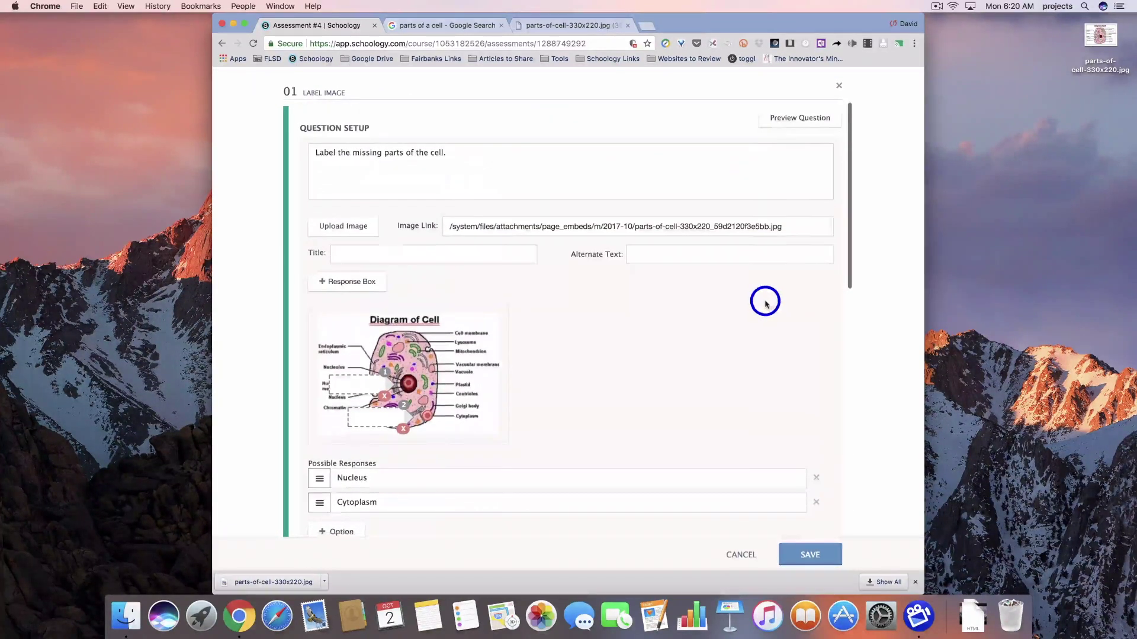
Preview the question, drop Nucleus and Cytoplasm into the boxes for 100/100, and save it.
left_click(811, 121)
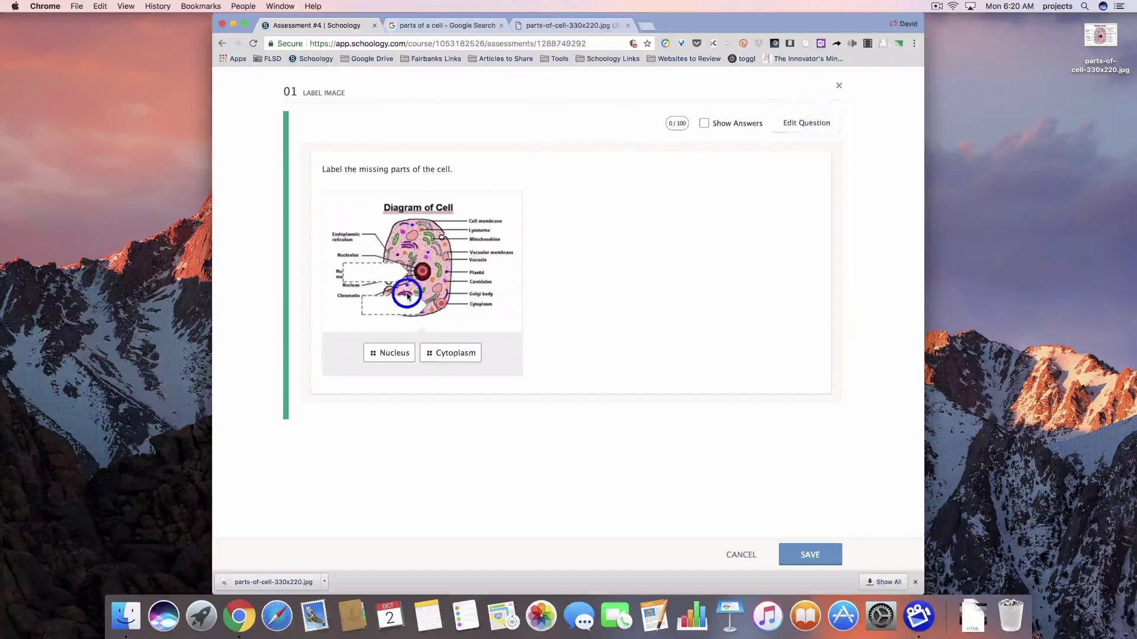
left_click_drag(396, 350, 375, 275)
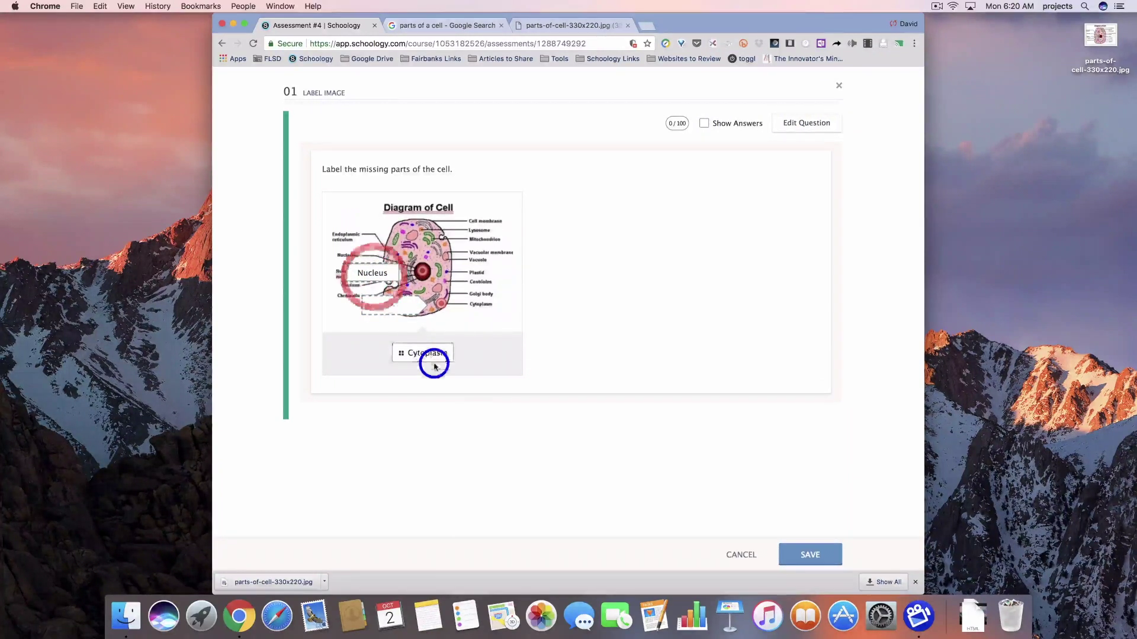
left_click_drag(434, 366, 399, 309)
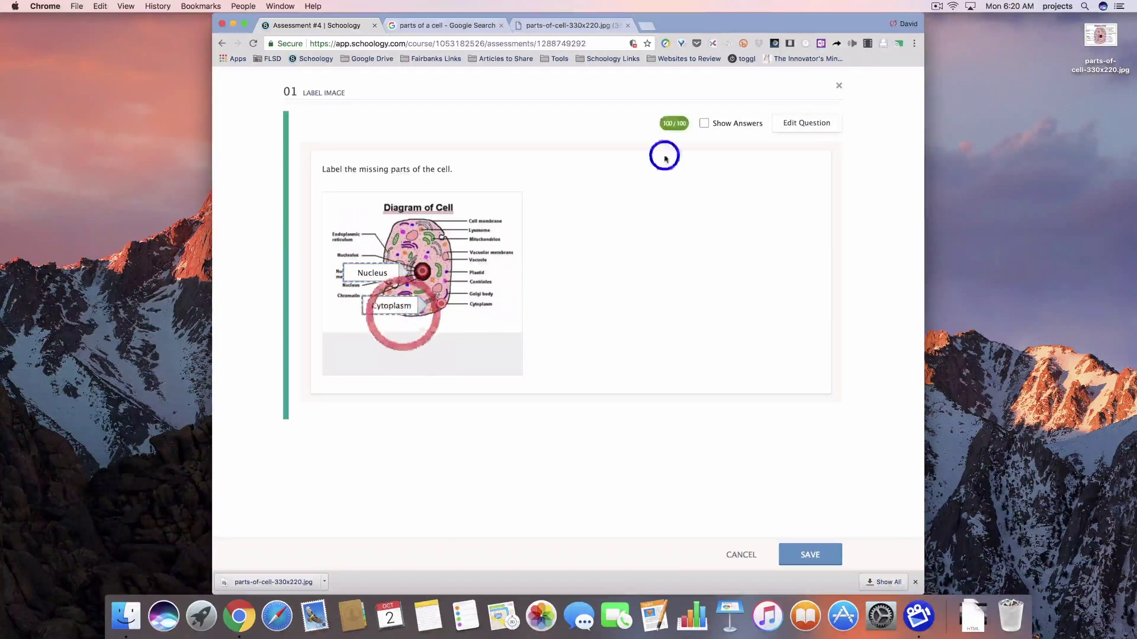
left_click(815, 556)
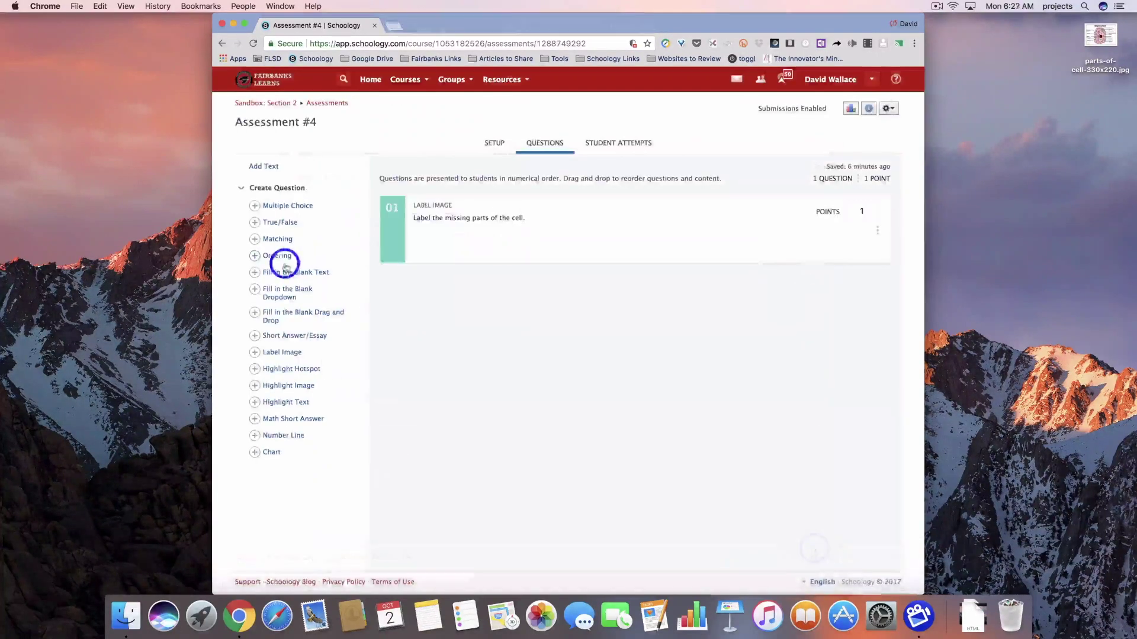
Add a Number Line question, paste the ordering prompt, and set responses 2, -4, 5.5, -9.5.
left_click(282, 437)
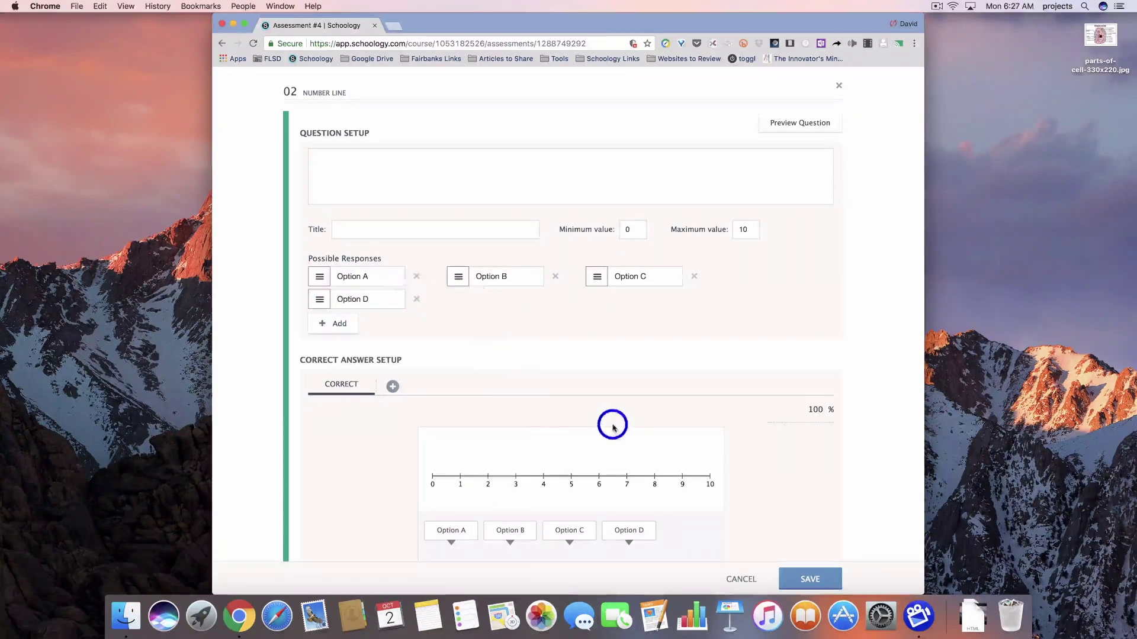
scroll(790, 474, "down", 5)
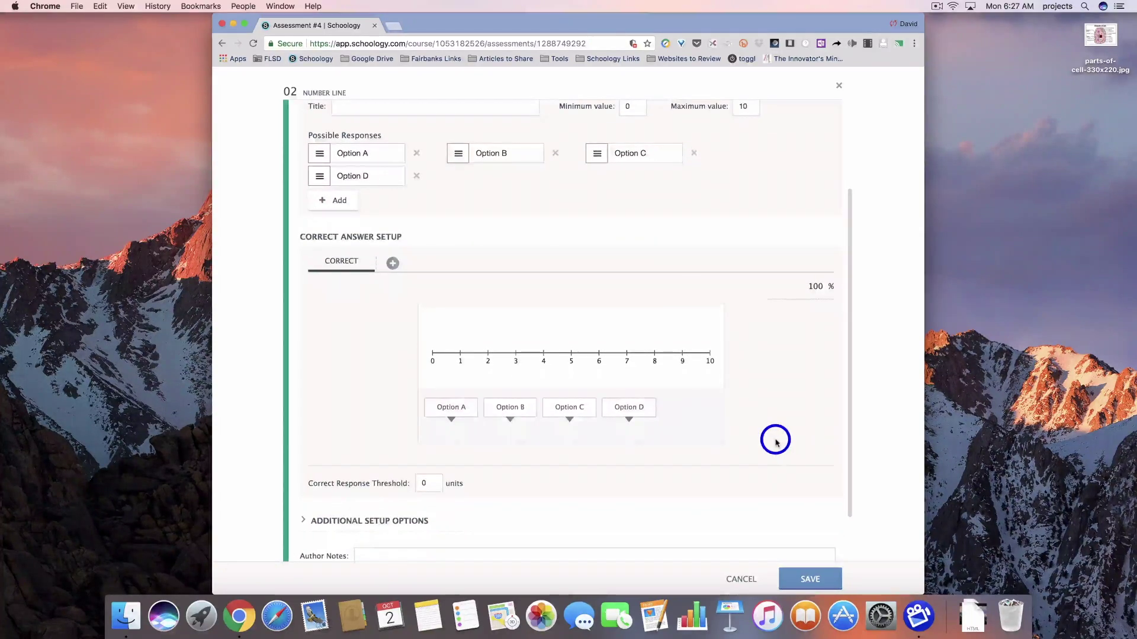
scroll(776, 441, "up", 2)
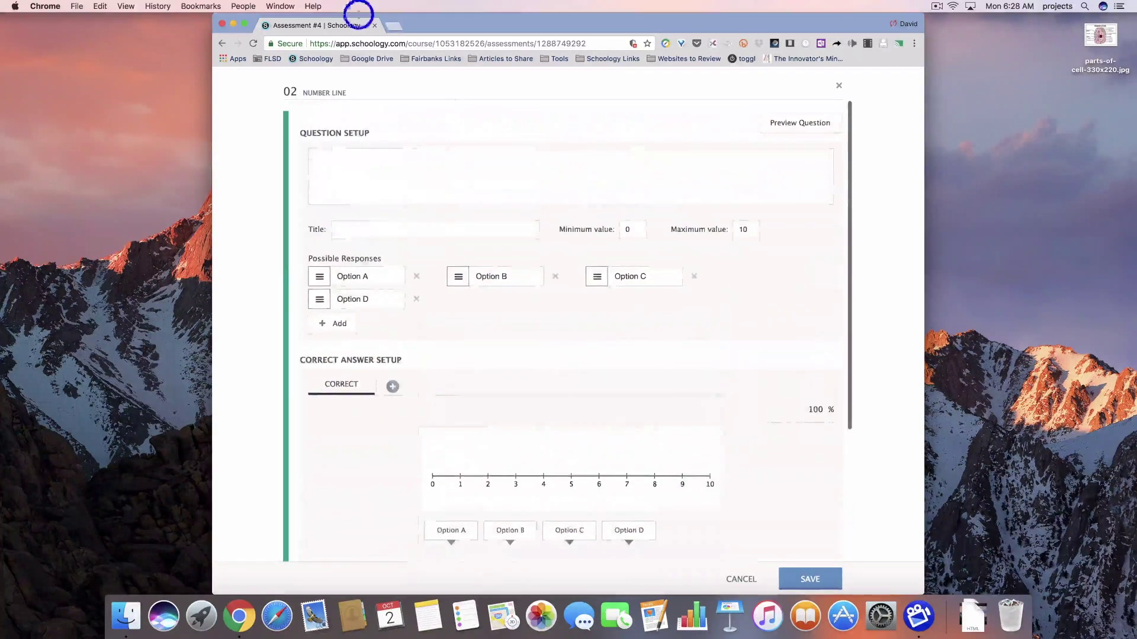
left_click(344, 163)
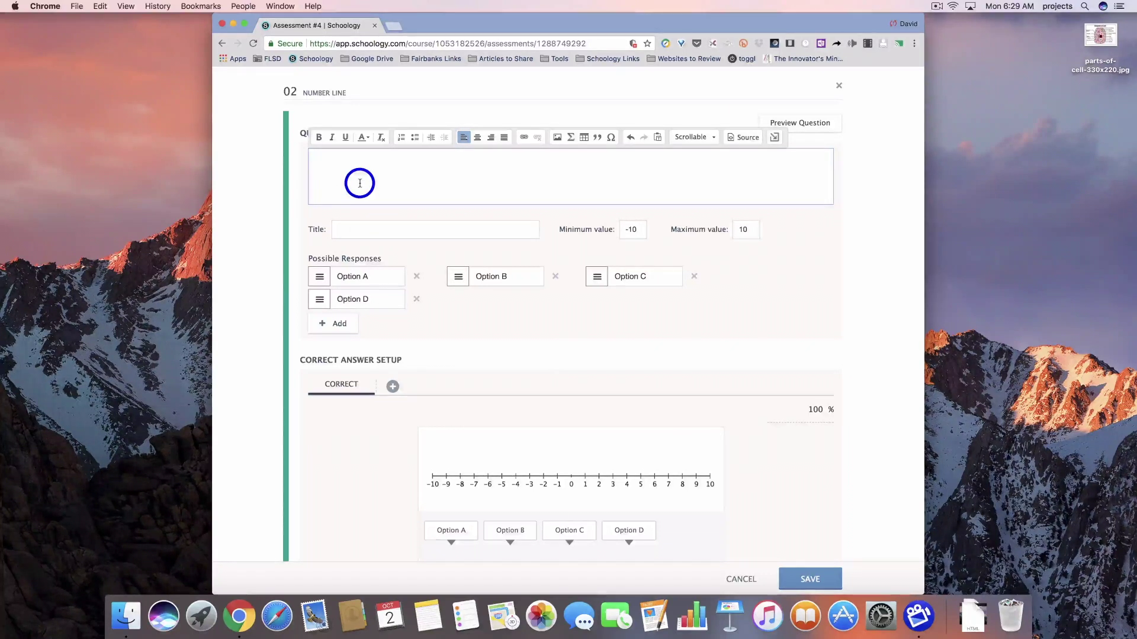
type("Order the numbers along the number line.")
triple_click(367, 278)
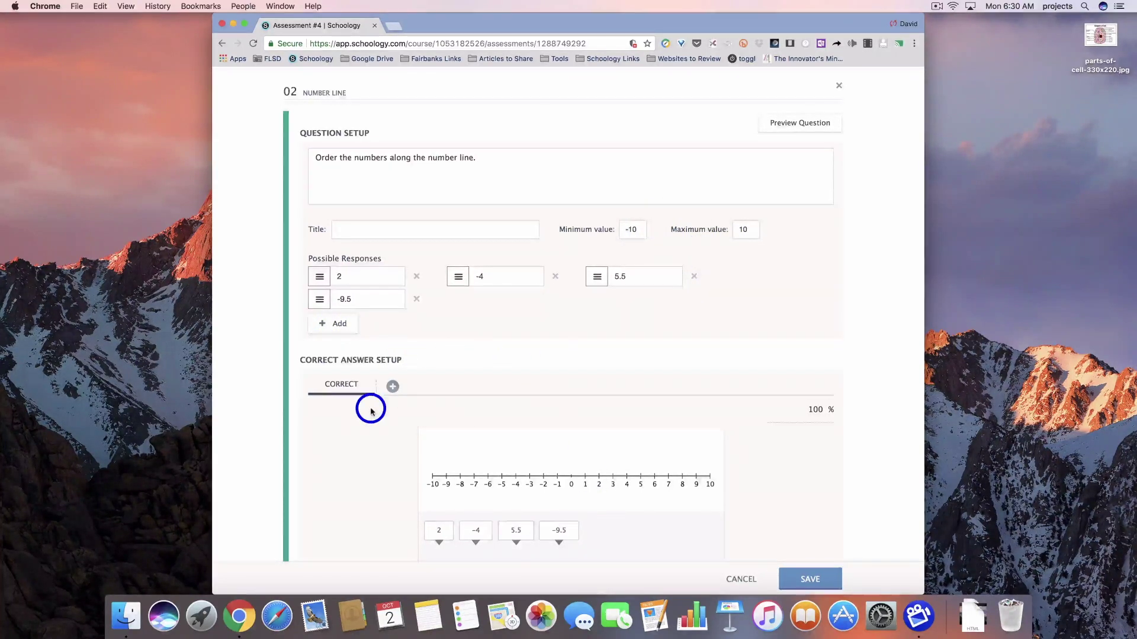
scroll(370, 407, "down", 5)
Test placing the 2 marker on the number line, return it to the tray, and expand Additional Setup Options.
scroll(371, 411, "down", 1)
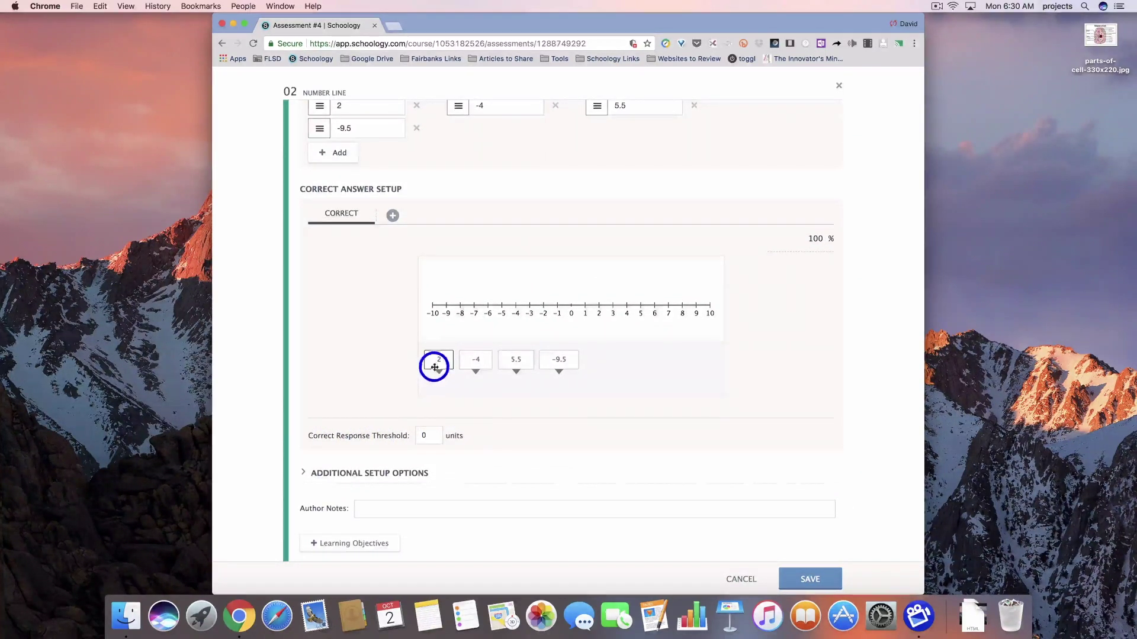
mouse_move(436, 361)
left_mouse_down()
mouse_move(459, 302)
mouse_move(497, 269)
mouse_move(604, 287)
mouse_move(434, 419)
mouse_move(421, 371)
left_mouse_up()
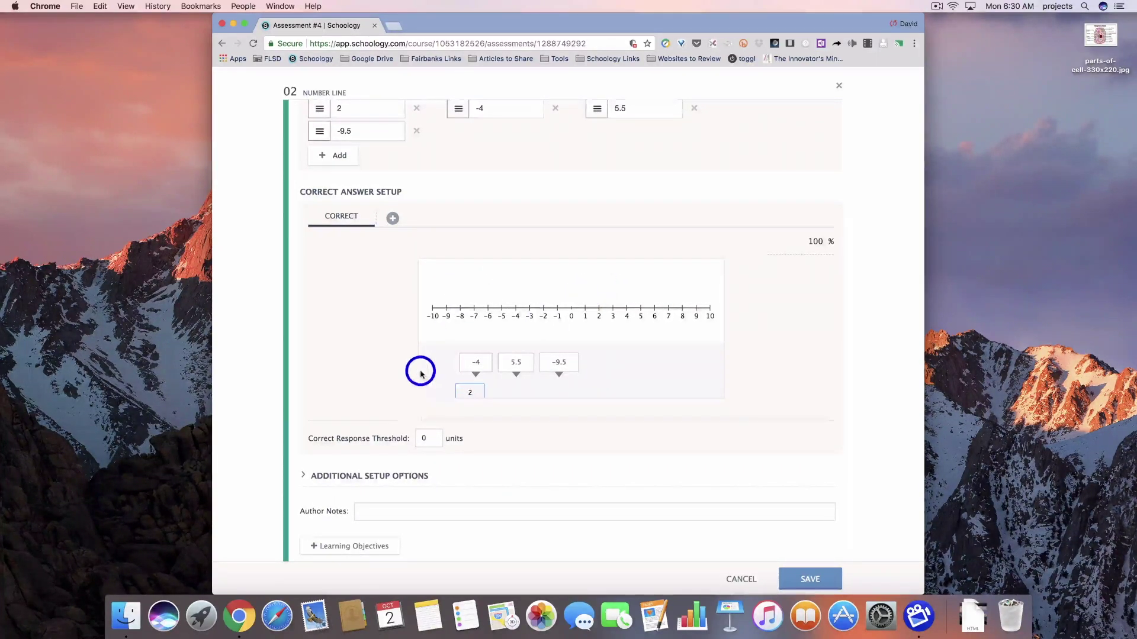
left_click(431, 444)
left_click_drag(432, 364, 613, 302)
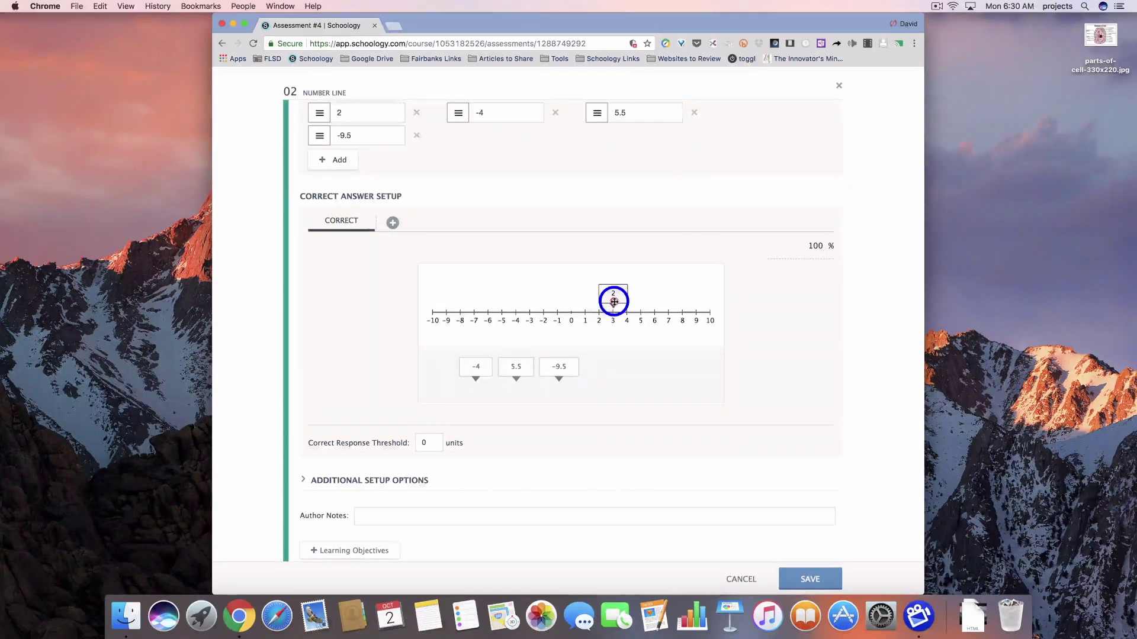
mouse_move(622, 289)
left_mouse_down()
mouse_move(403, 382)
mouse_move(450, 364)
left_mouse_up()
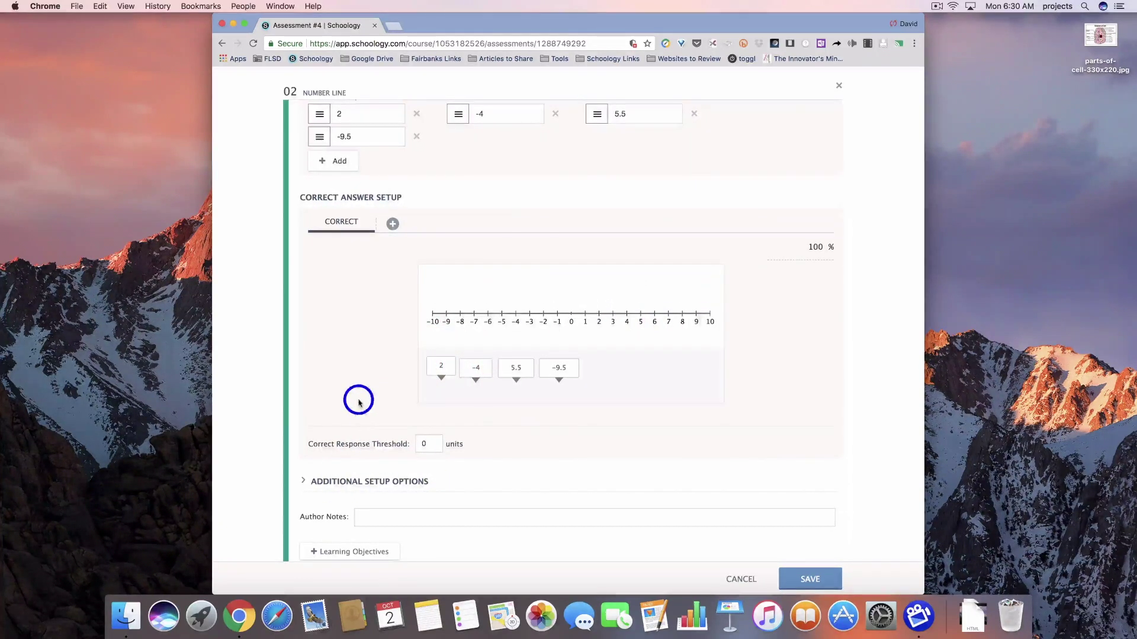
left_click(322, 481)
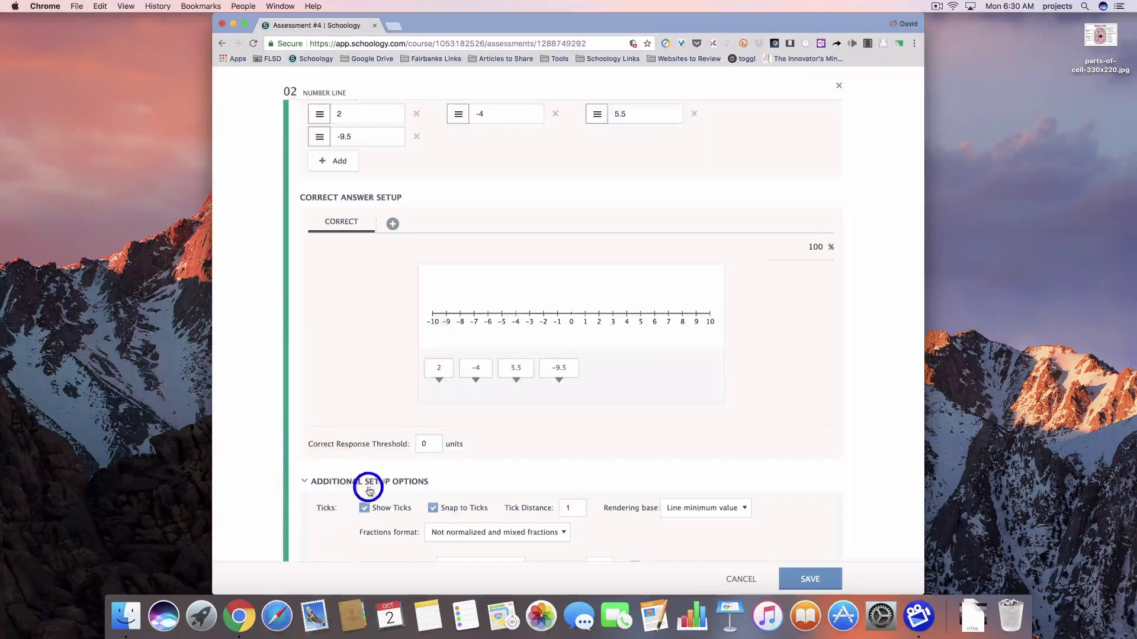
Toggle Show Ticks and Snap to Ticks, testing free placement of the 2 marker, then re-enable snapping.
scroll(466, 486, "down", 2)
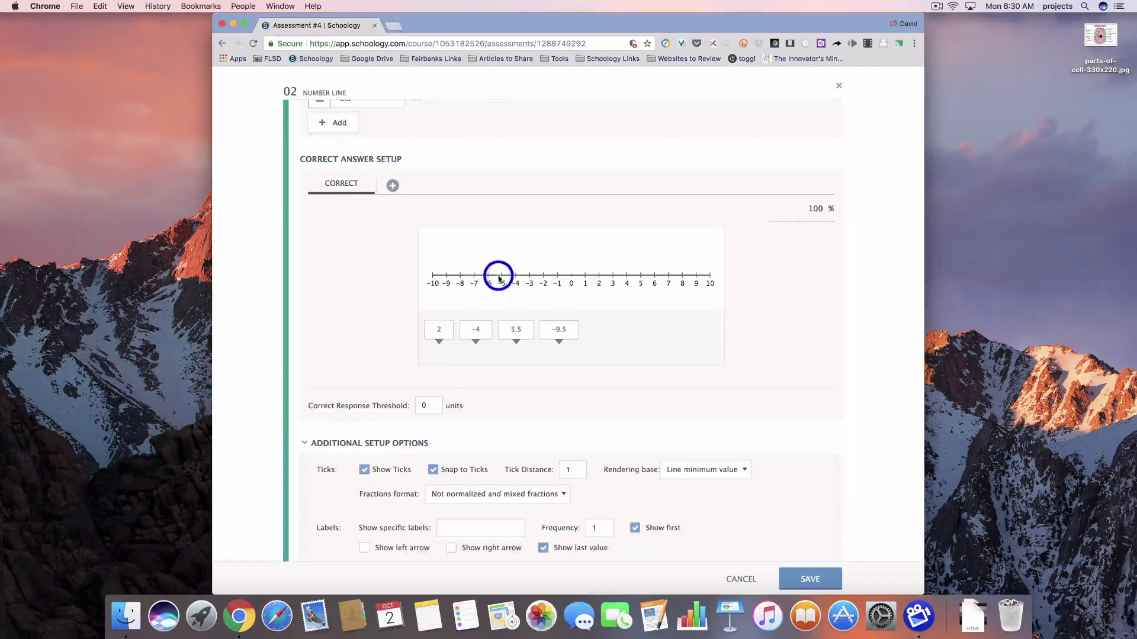
left_click(363, 470)
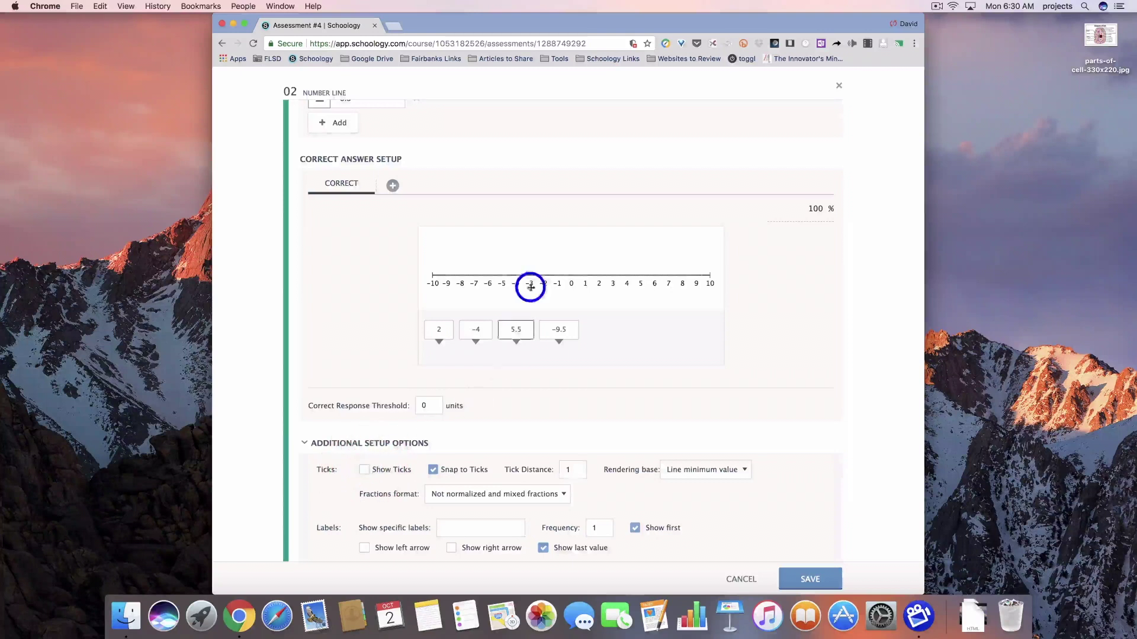
left_click(368, 471)
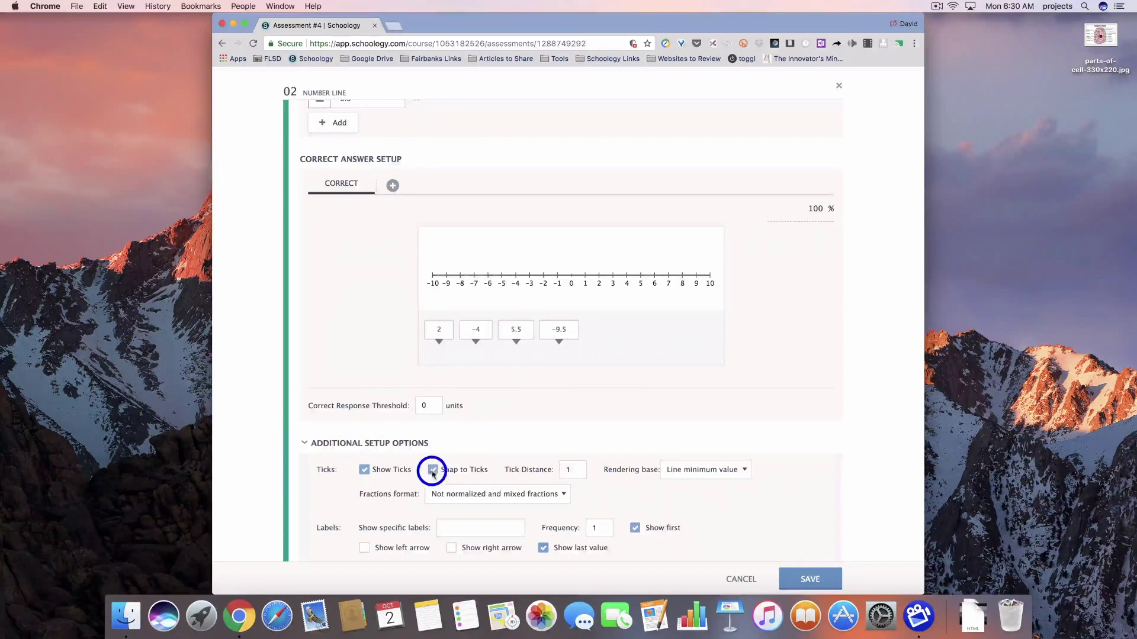
left_click(433, 470)
mouse_move(438, 332)
left_mouse_down()
mouse_move(527, 254)
mouse_move(603, 254)
left_mouse_up()
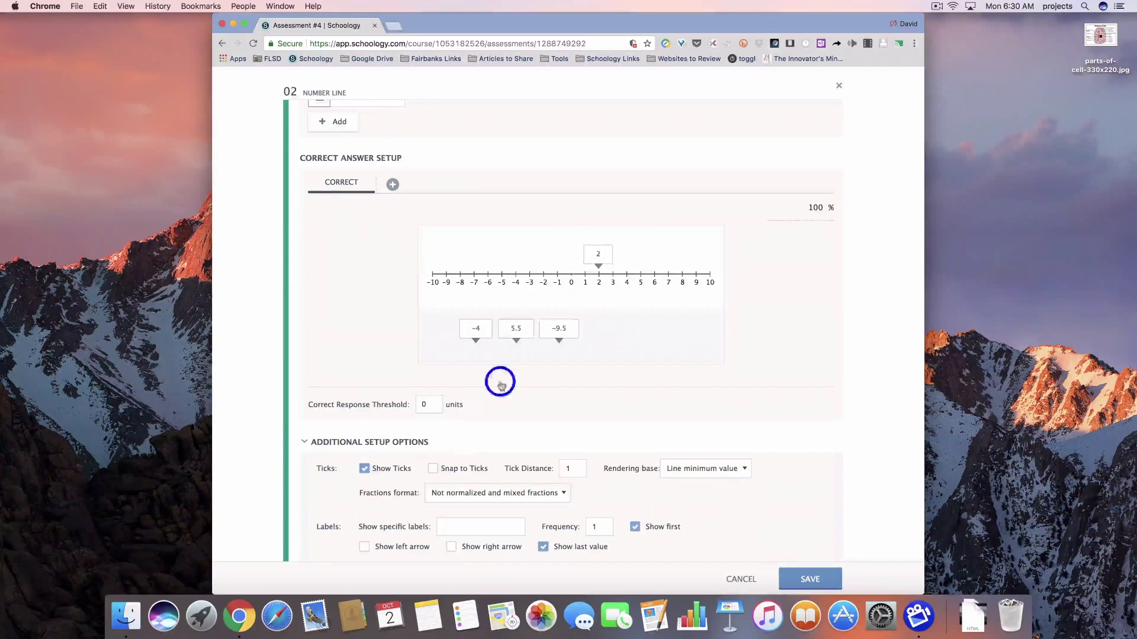
mouse_move(596, 256)
left_mouse_down()
mouse_move(593, 236)
mouse_move(597, 255)
mouse_move(441, 322)
left_mouse_up()
scroll(598, 254, "down", 1)
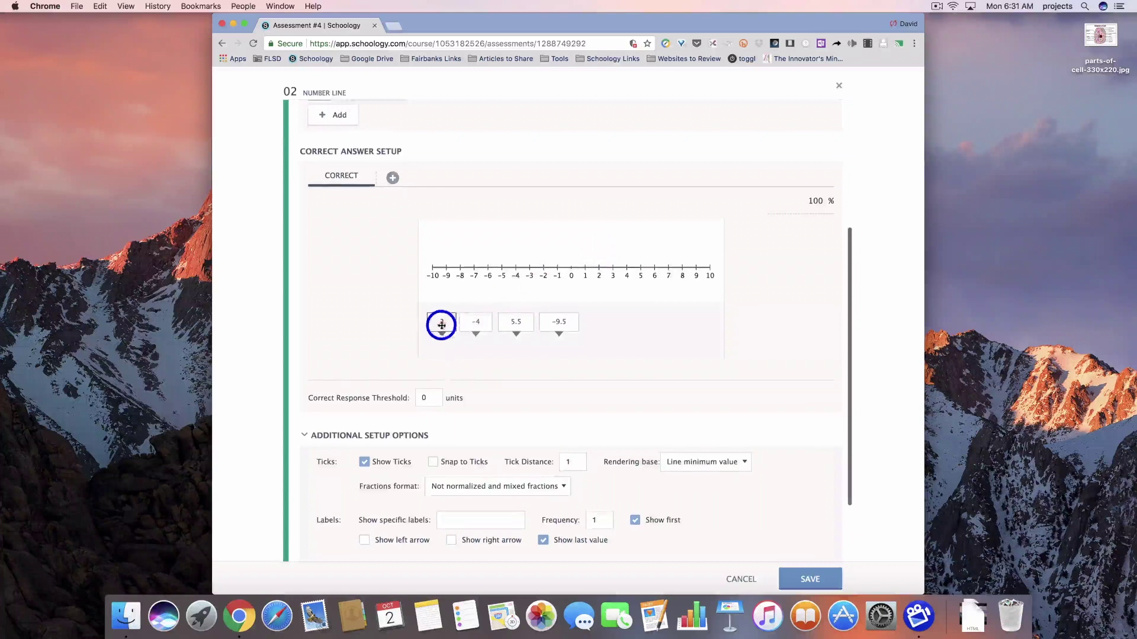
left_click(432, 462)
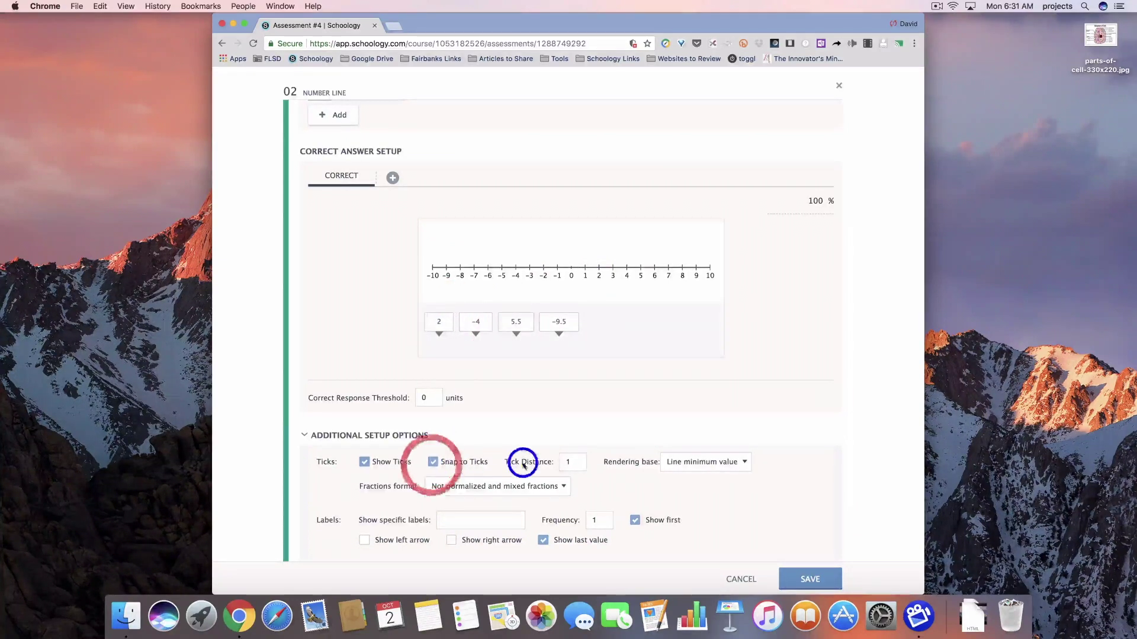
Clear the half-unit tick distance and keep the normalized and mixed fractions format.
double_click(572, 462)
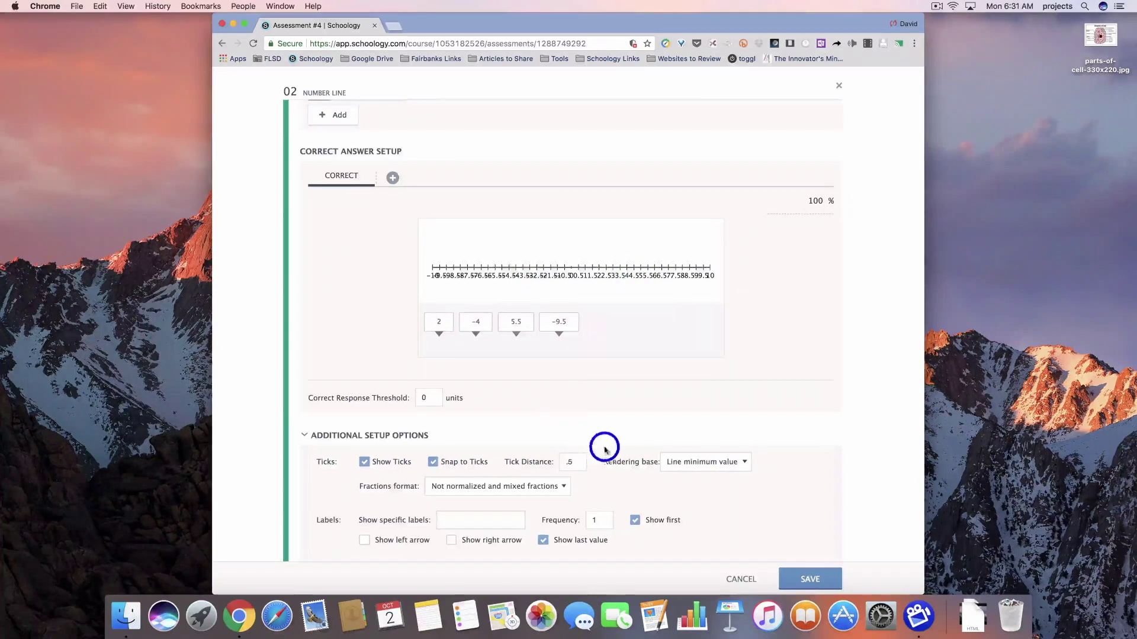
key("BackSpace")
key("BackSpace")
left_click(473, 487)
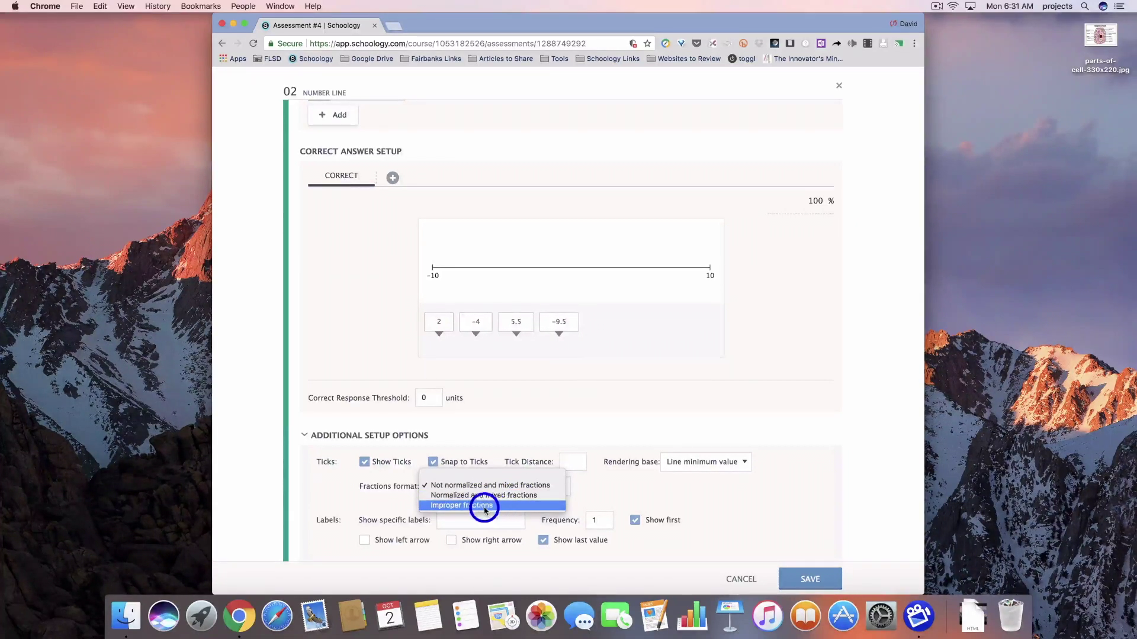
left_click(481, 505)
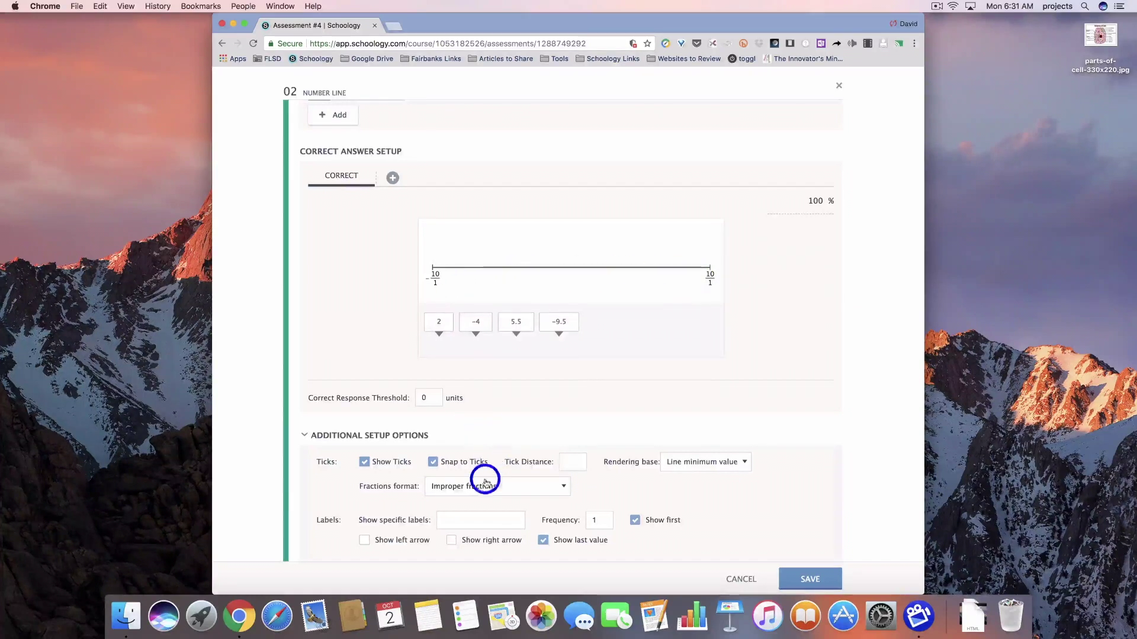
left_click(484, 481)
left_click(484, 473)
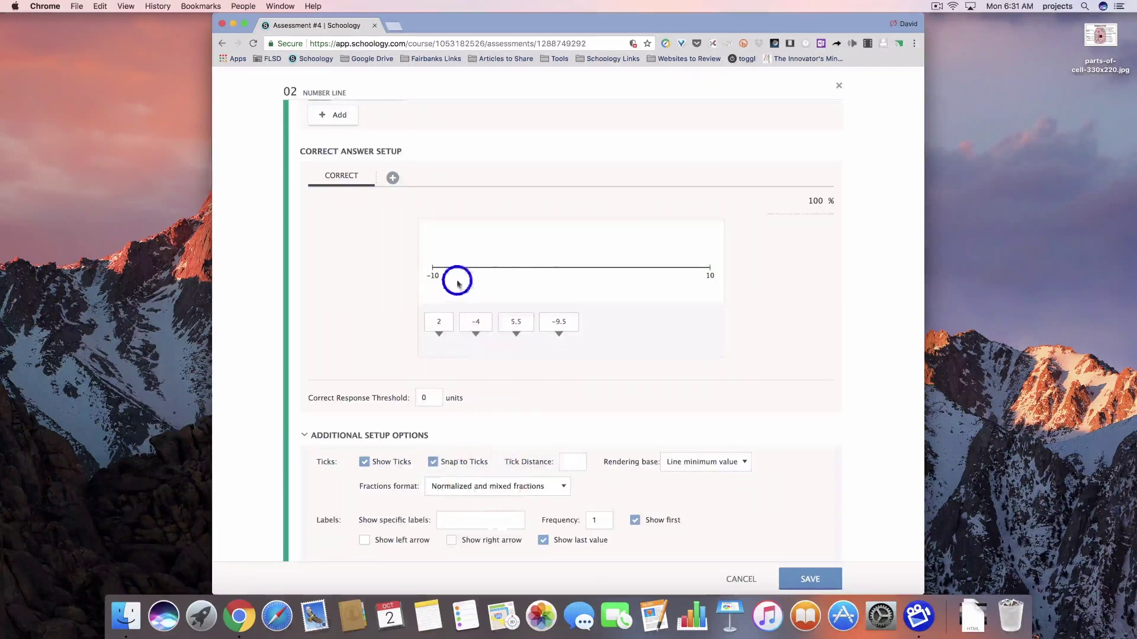
Turn on tick marks, set Tick Distance to 1, and check Show first.
left_click(364, 463)
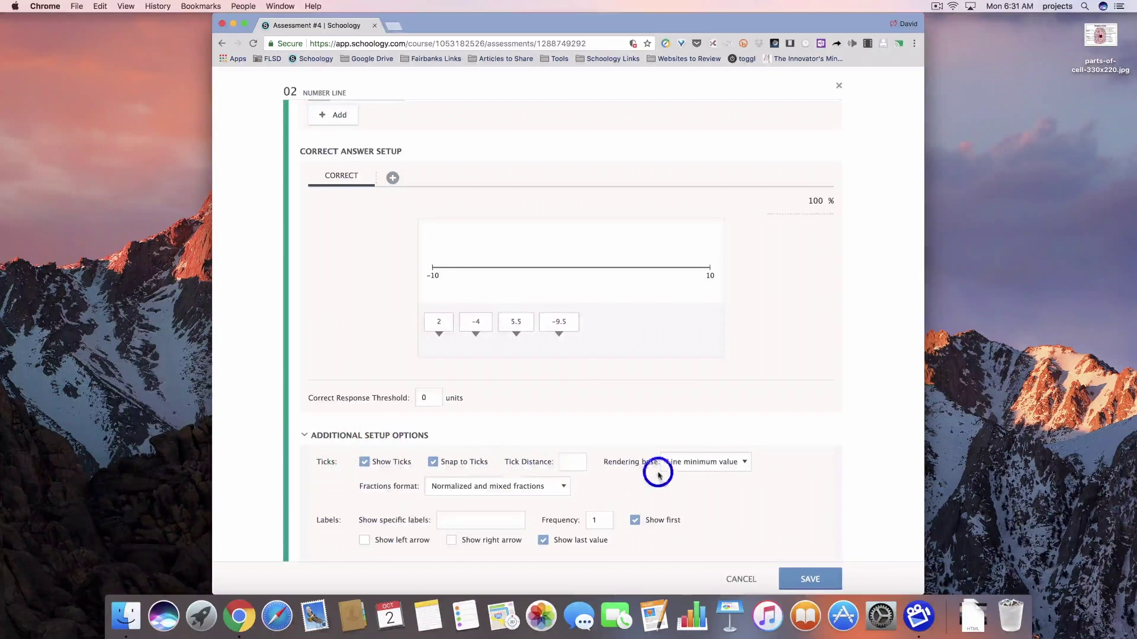
left_click(572, 462)
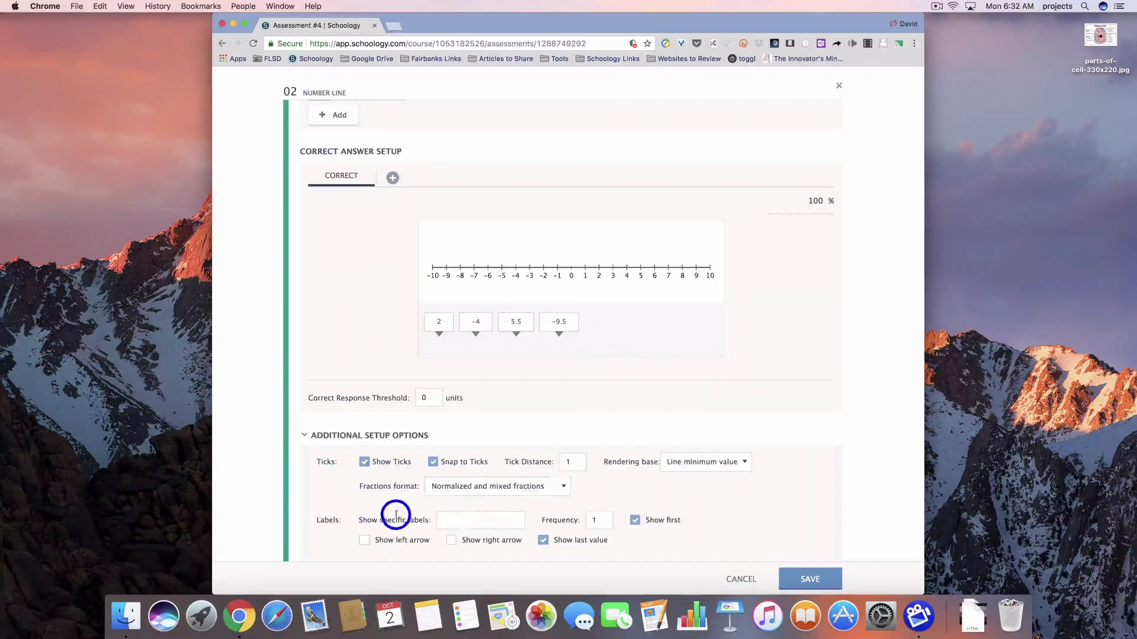
scroll(396, 518, "down", 1)
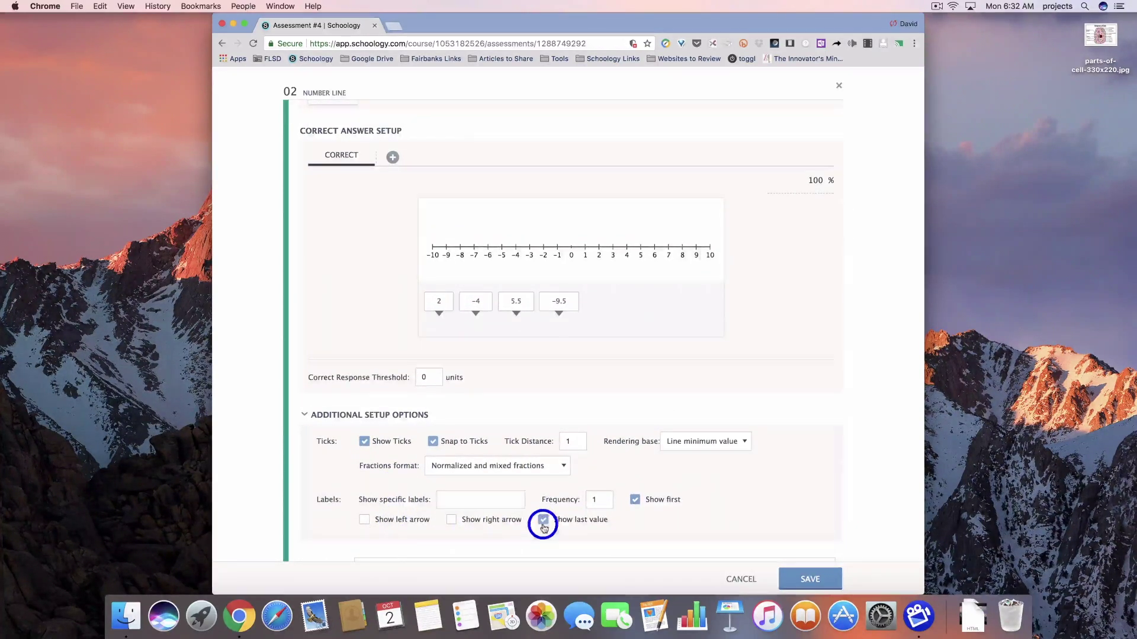
left_click(633, 498)
scroll(666, 486, "up", 5)
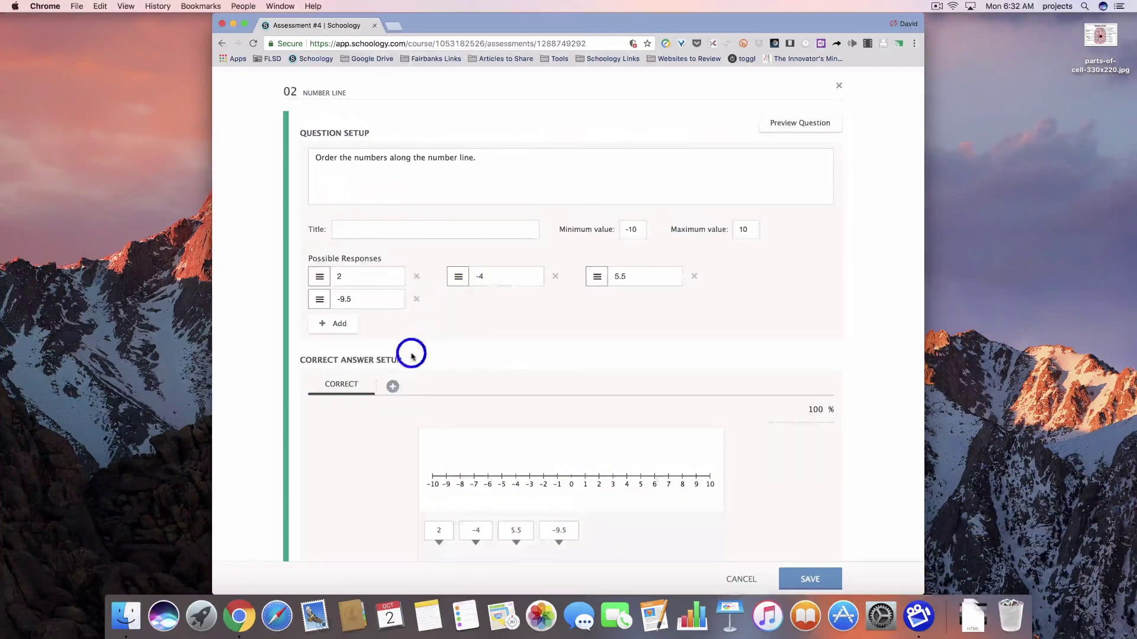
scroll(416, 347, "down", 4)
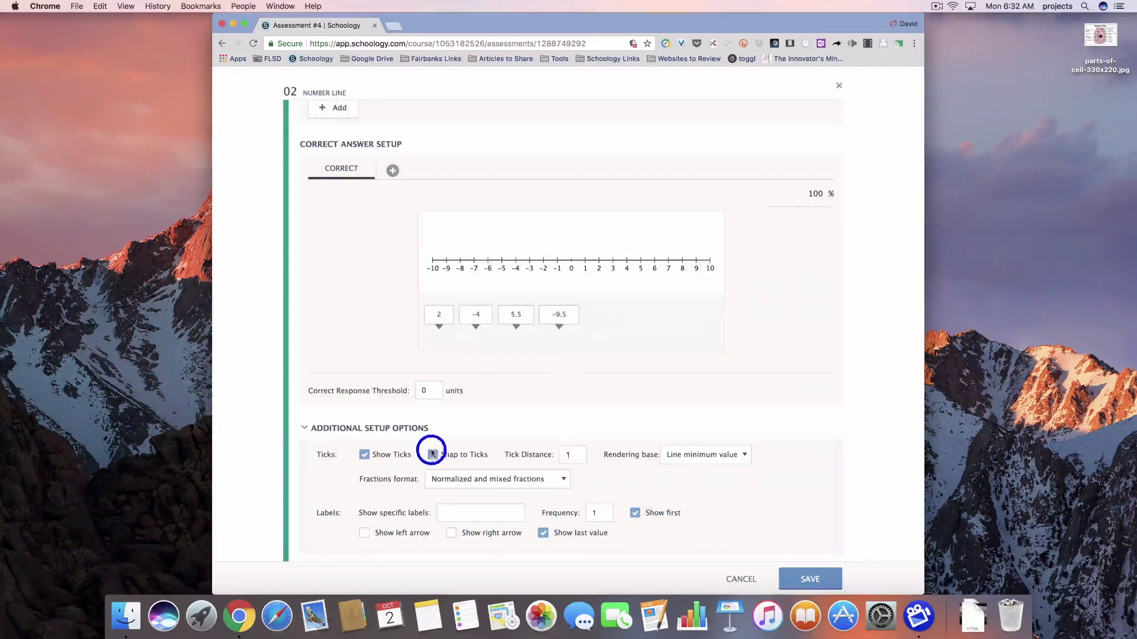
Turn off Snap to Ticks and place 2, -4, 5.5 and -9.5 on the number line.
left_click(433, 455)
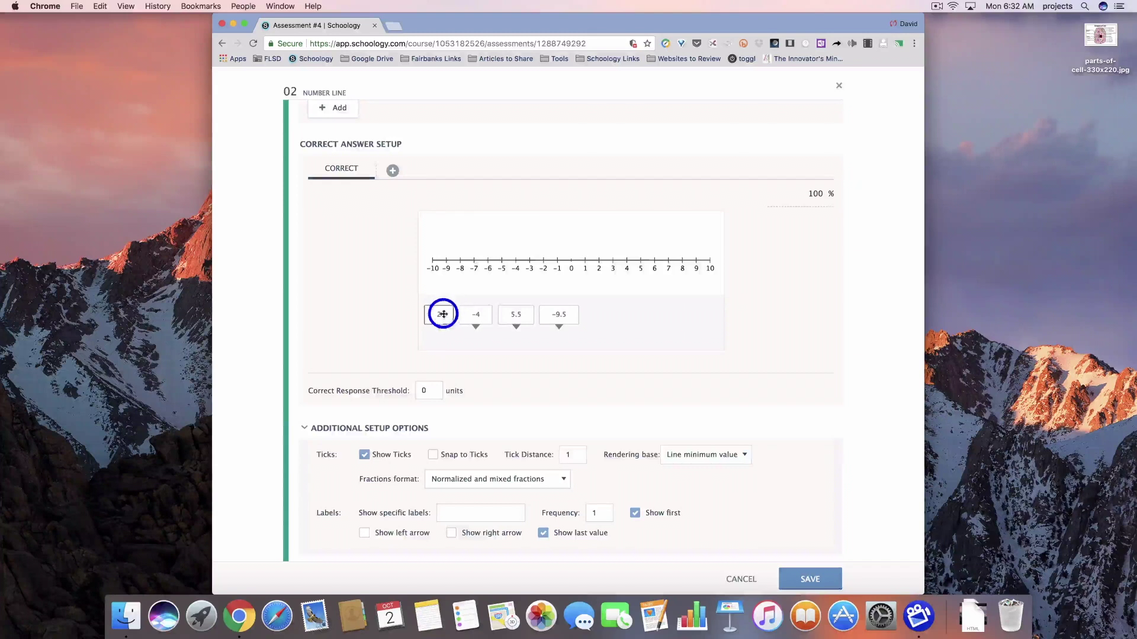
left_click_drag(443, 315, 603, 243)
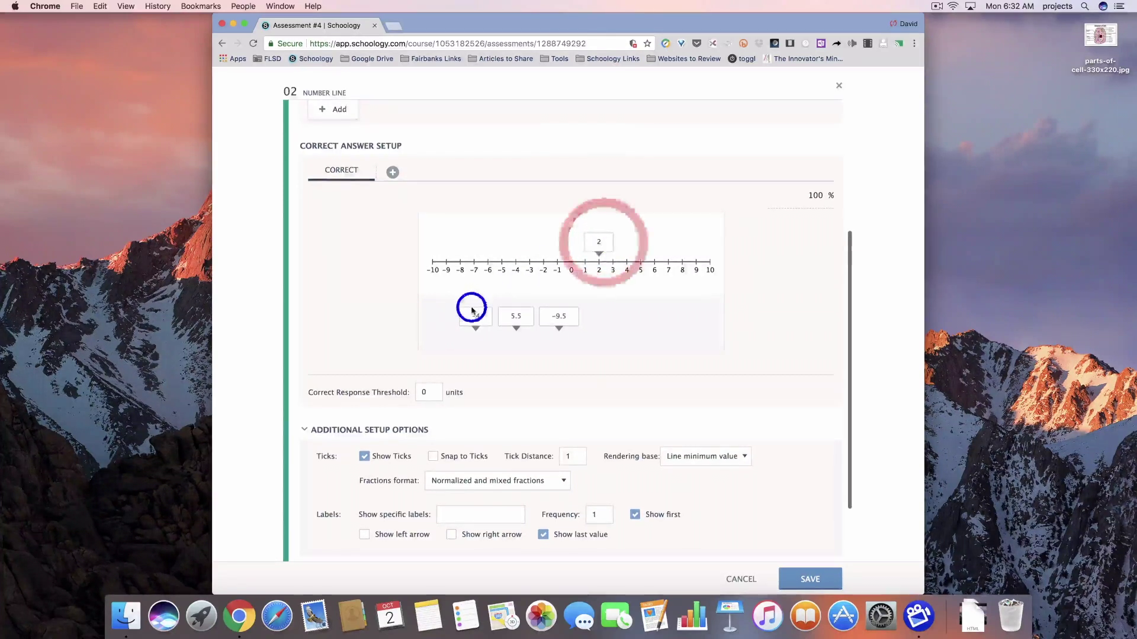
left_click_drag(470, 315, 515, 245)
mouse_move(516, 311)
left_mouse_down()
mouse_move(498, 235)
mouse_move(571, 266)
mouse_move(657, 236)
mouse_move(647, 241)
left_mouse_up()
left_click(546, 308)
left_click_drag(561, 315, 444, 241)
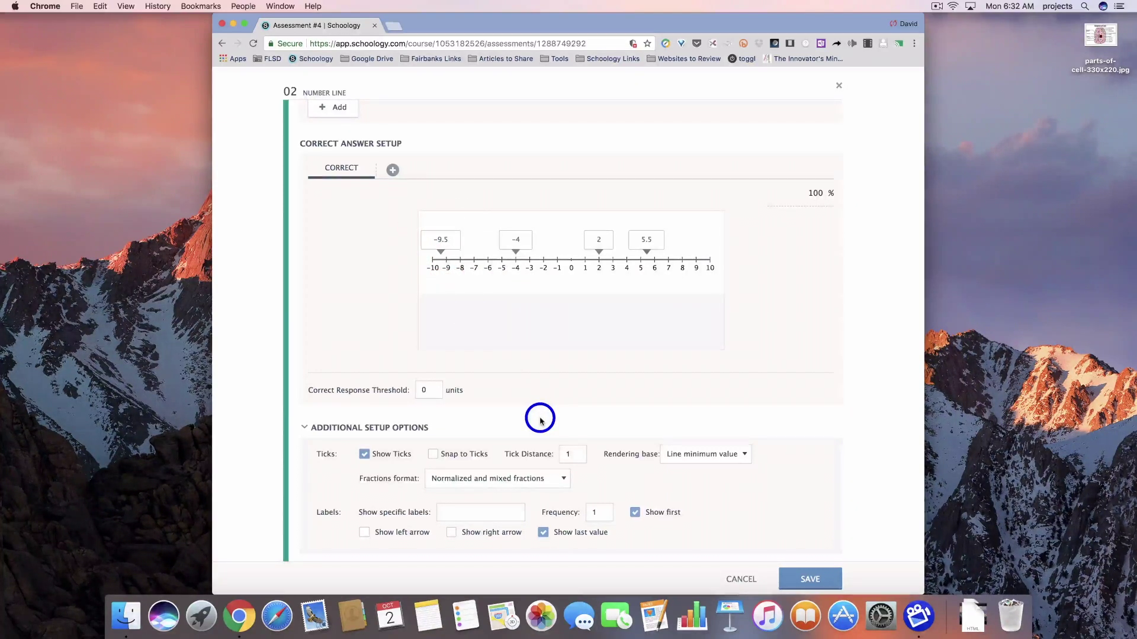
Save the Number Line question with these correct answers.
scroll(822, 446, "up", 2)
scroll(817, 456, "down", 4)
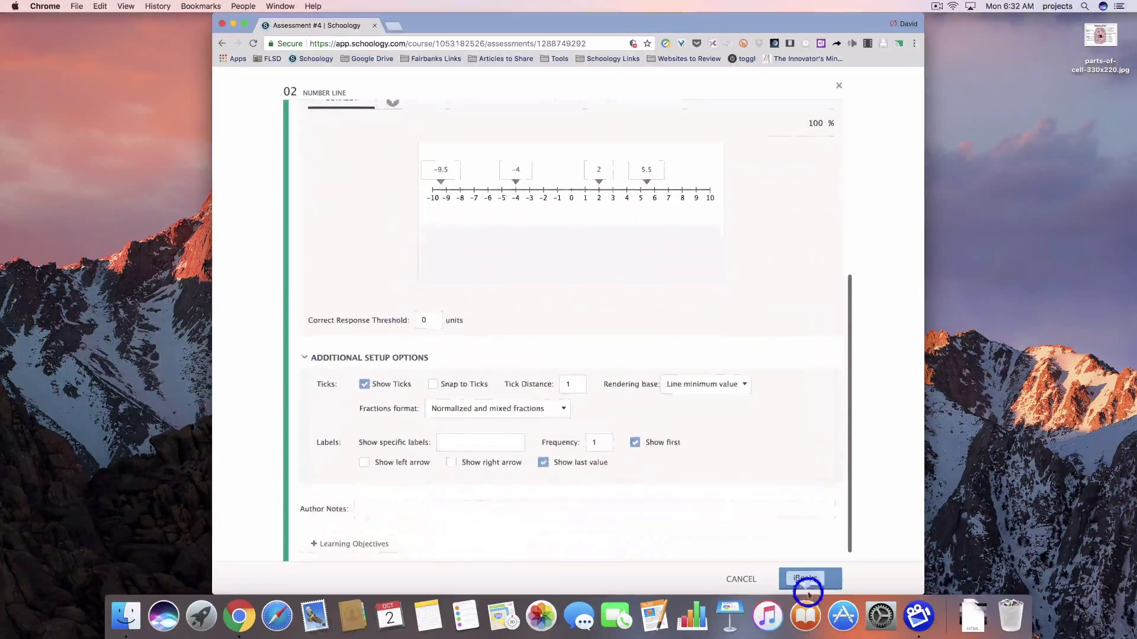
left_click(808, 579)
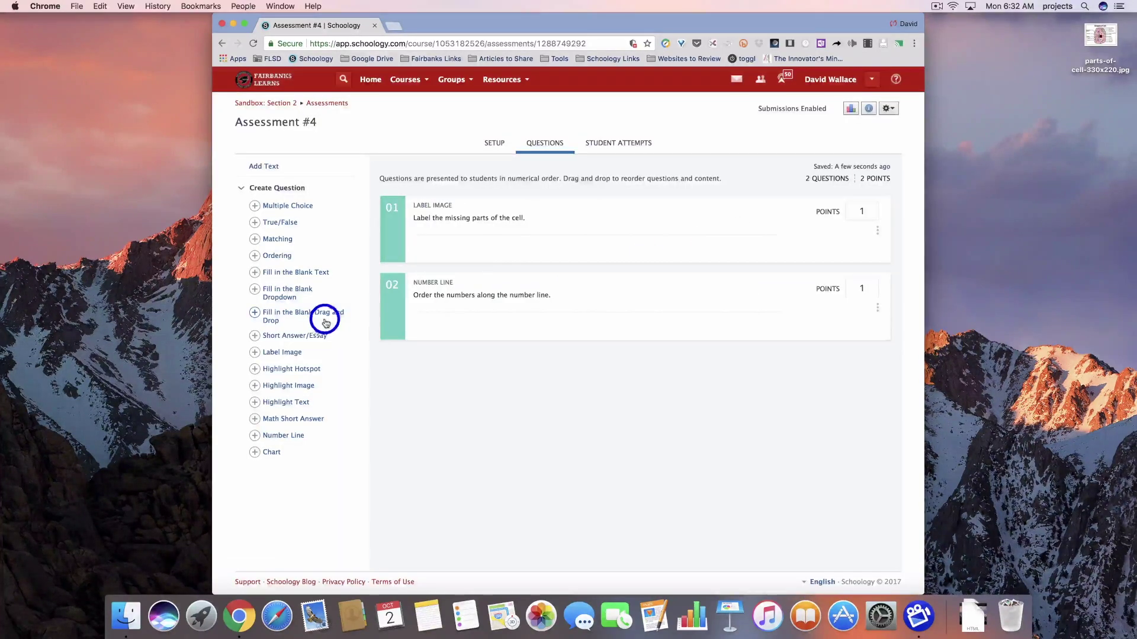
Create a Chart question with the Absences prompt, max Y of 30, and 1st–3rd Grade points.
left_click(273, 451)
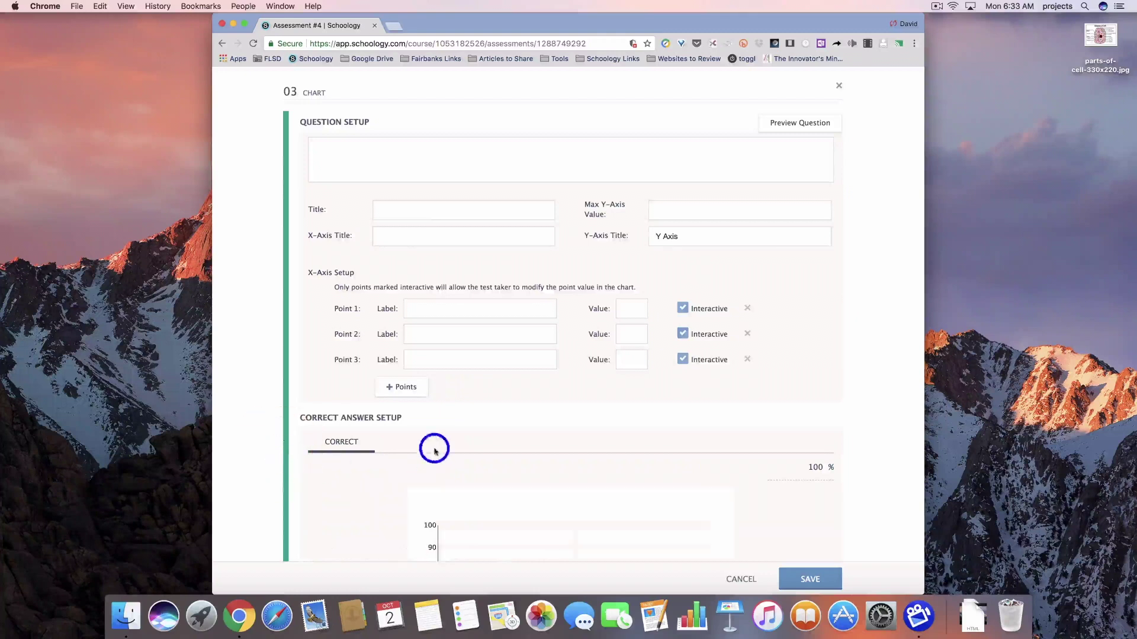
left_click(411, 160)
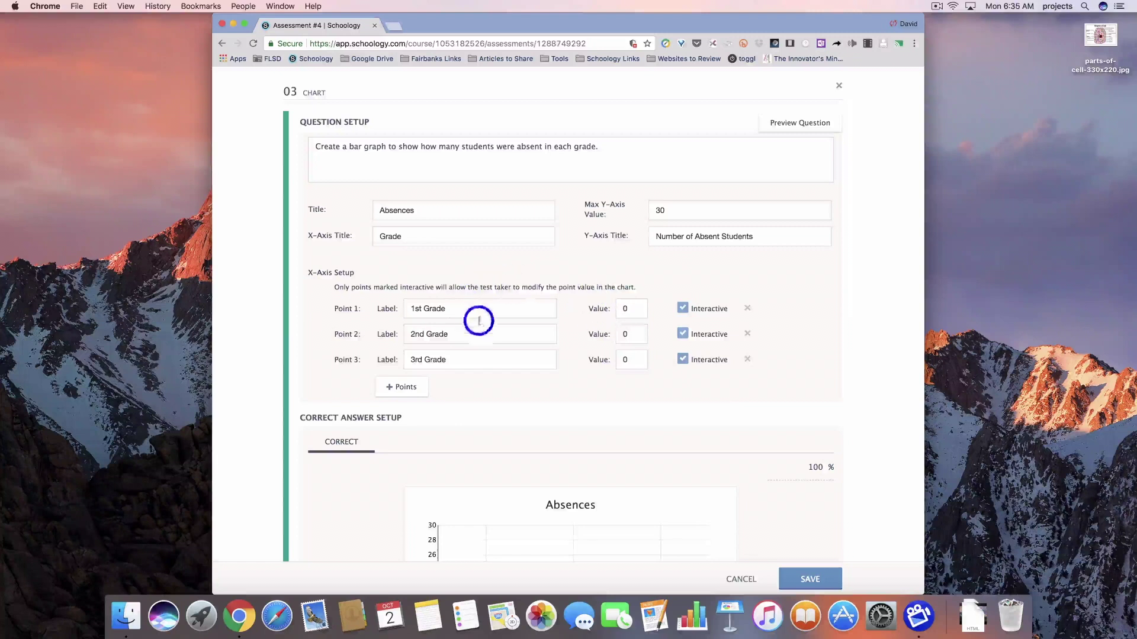
double_click(631, 307)
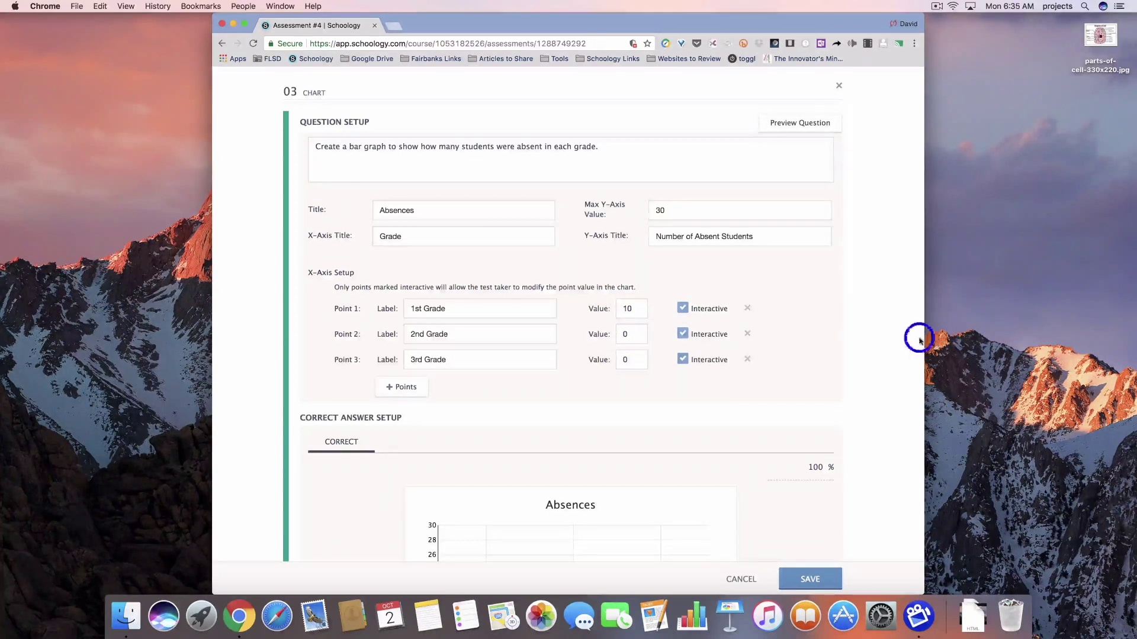
scroll(851, 368, "down", 5)
scroll(852, 370, "up", 3)
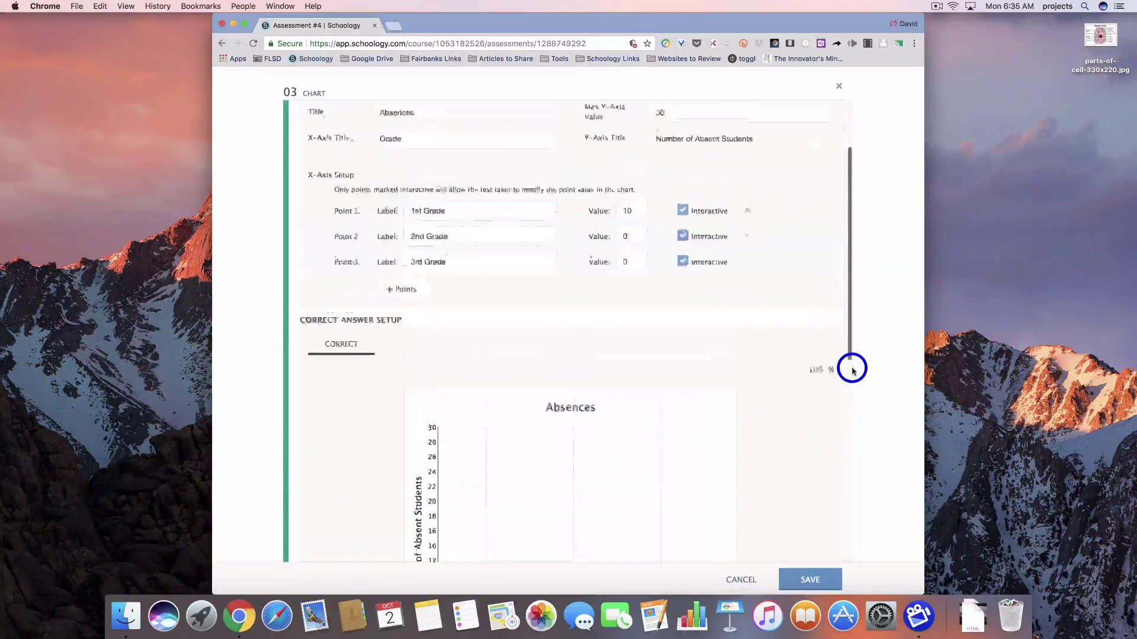
scroll(852, 370, "up", 3)
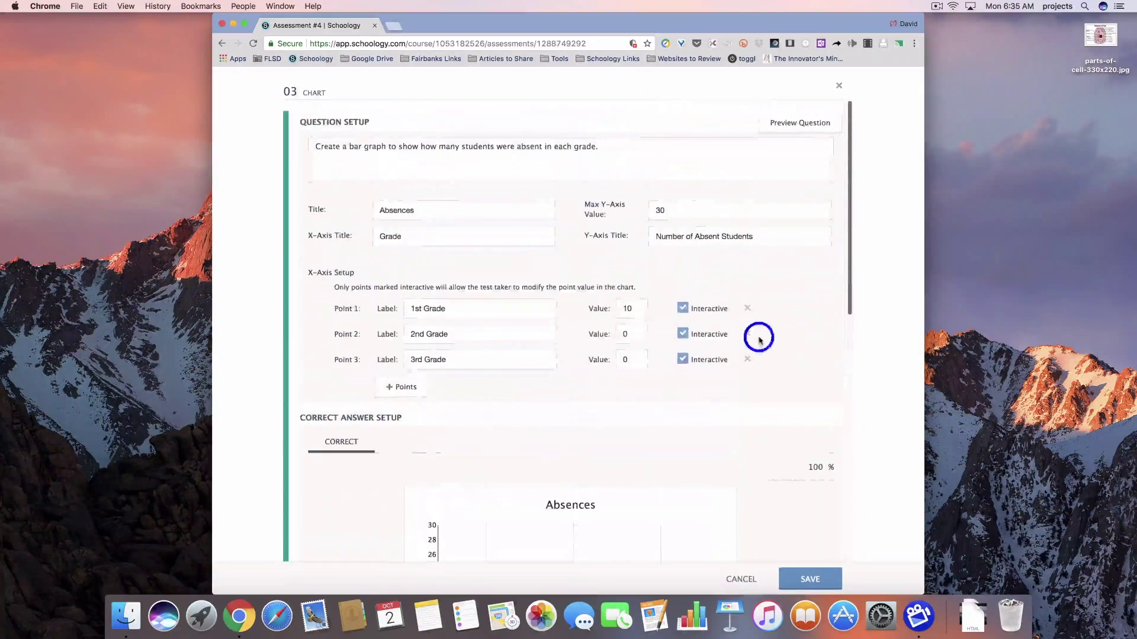
left_click(638, 308)
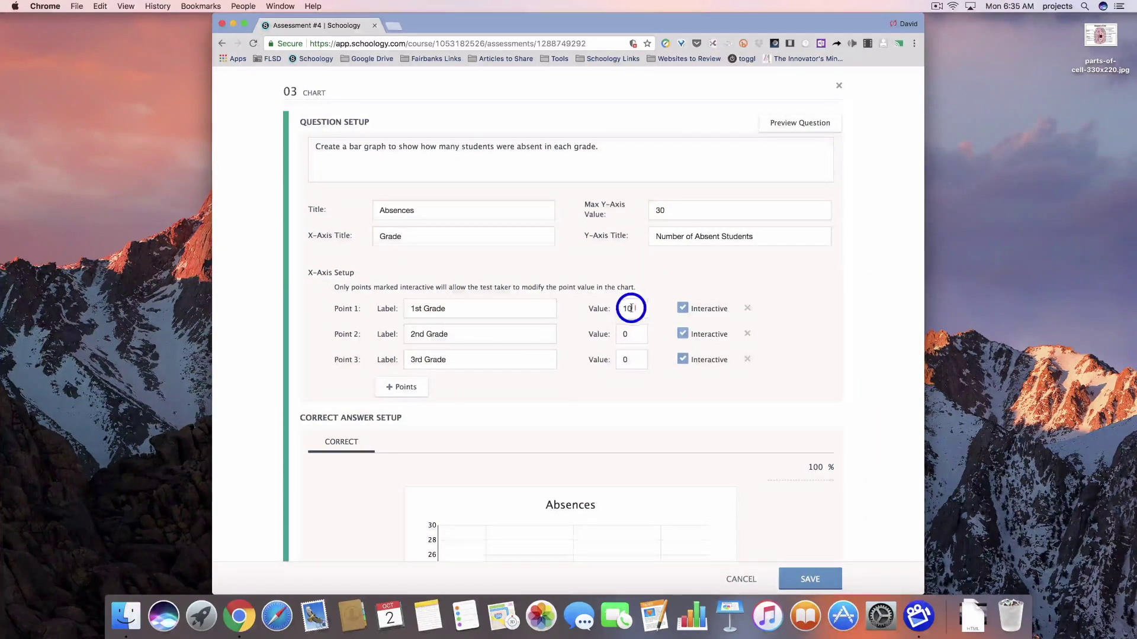
type("10")
double_click(631, 308)
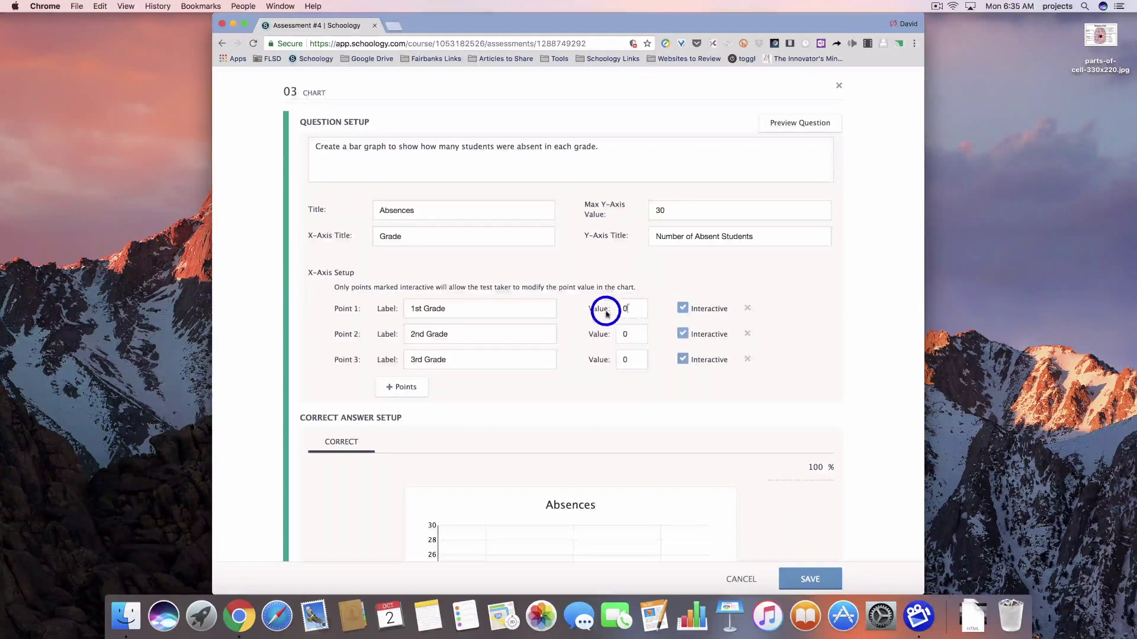
scroll(777, 349, "down", 5)
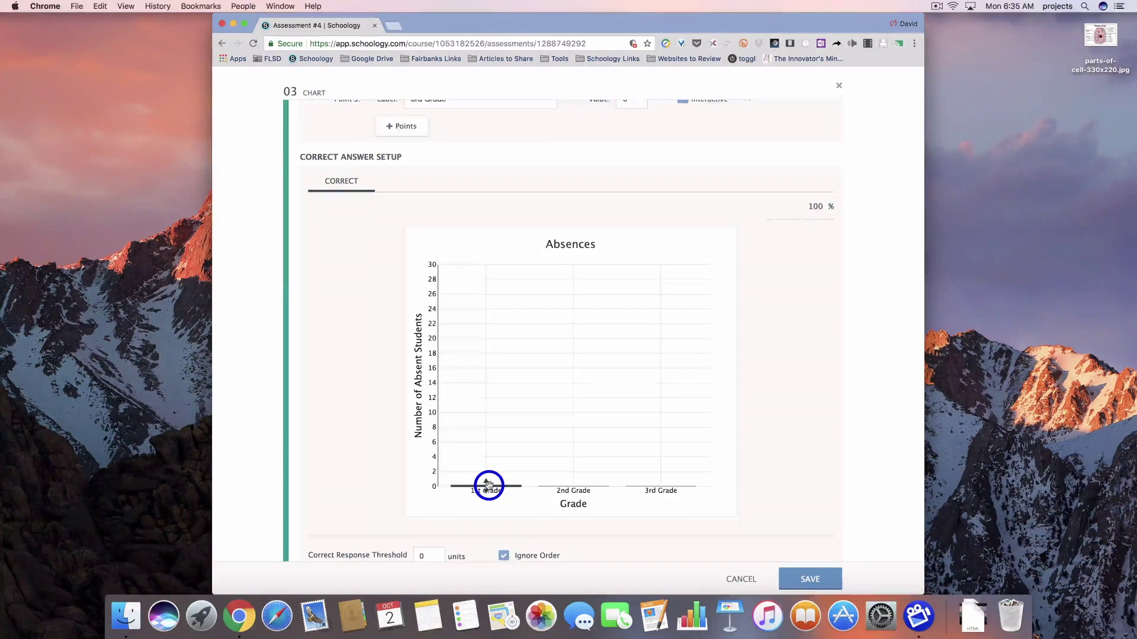
Raise the correct-answer bars: 1st Grade to 15, 2nd Grade to 25, 3rd Grade to 5.
left_click_drag(489, 484, 494, 376)
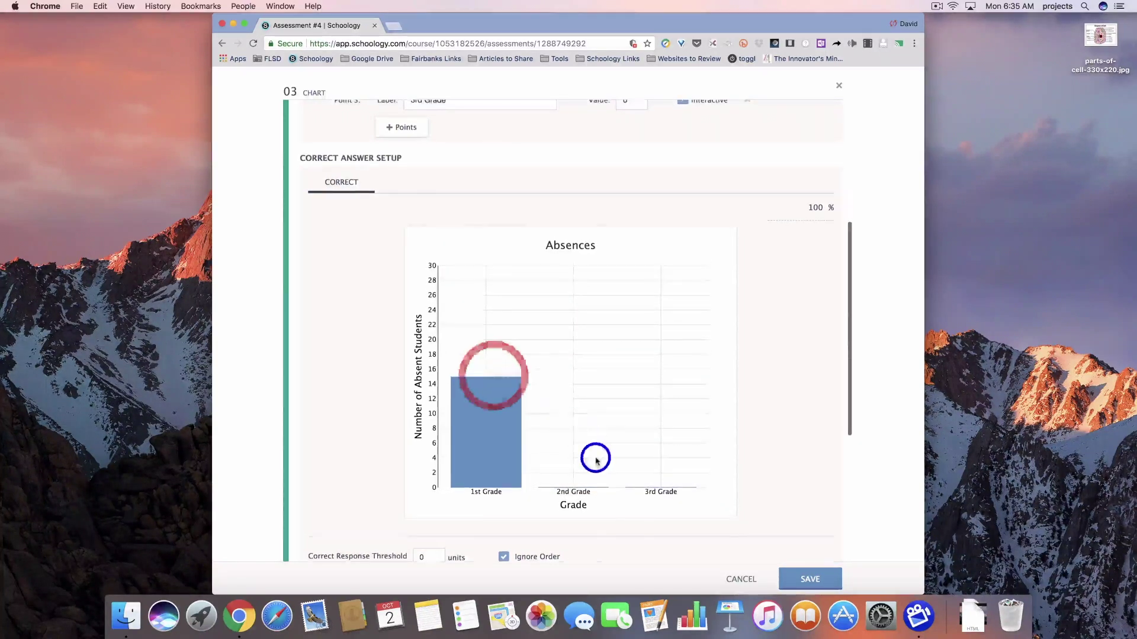
left_click_drag(582, 488, 576, 296)
left_click_drag(657, 477, 662, 441)
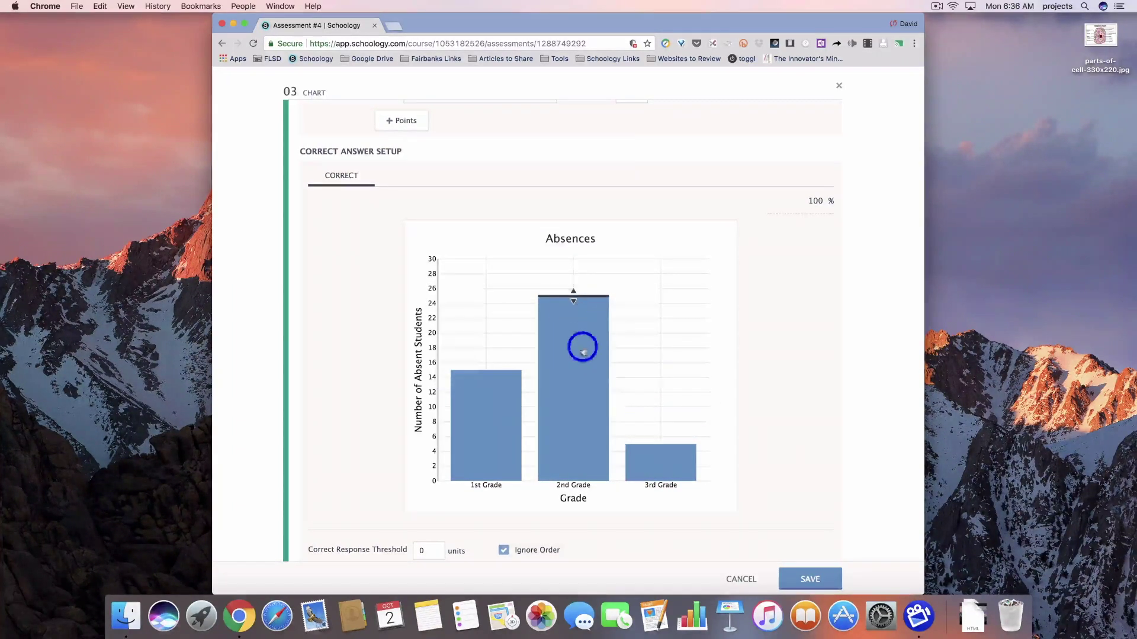
scroll(790, 363, "down", 5)
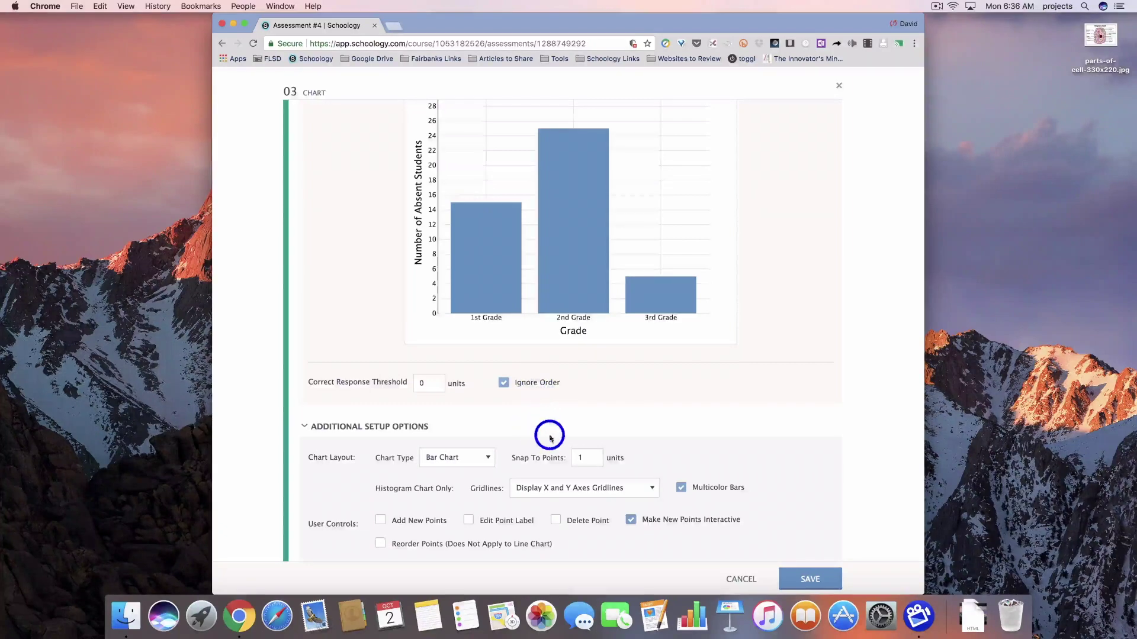
Confirm the chart type stays Bar Chart and select the 1st Grade bar.
scroll(542, 432, "down", 3)
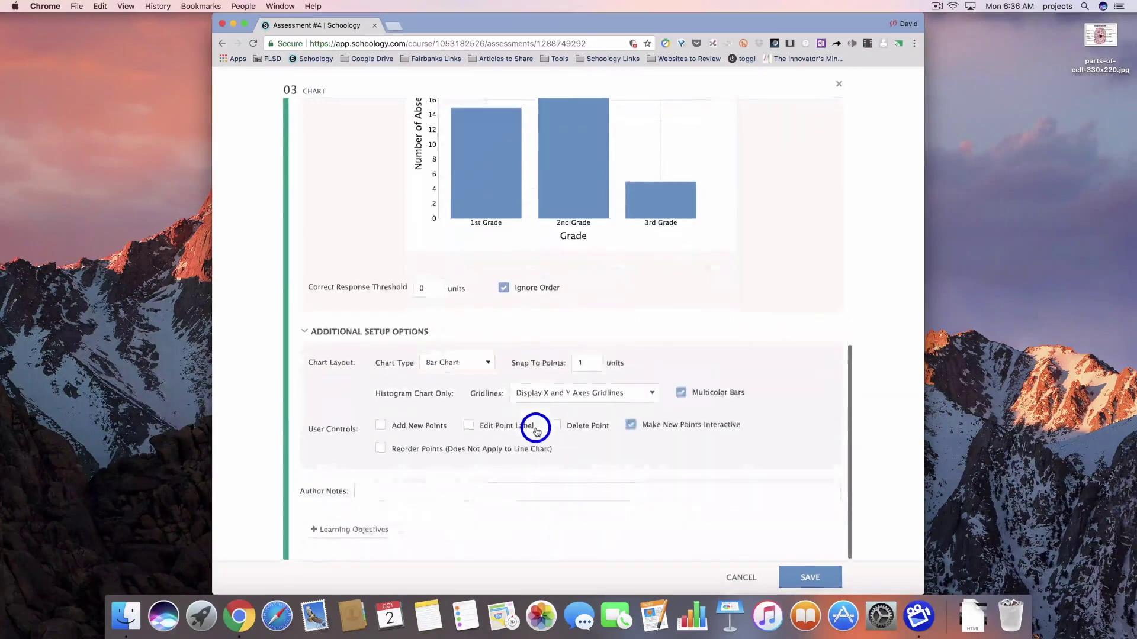
left_click(467, 368)
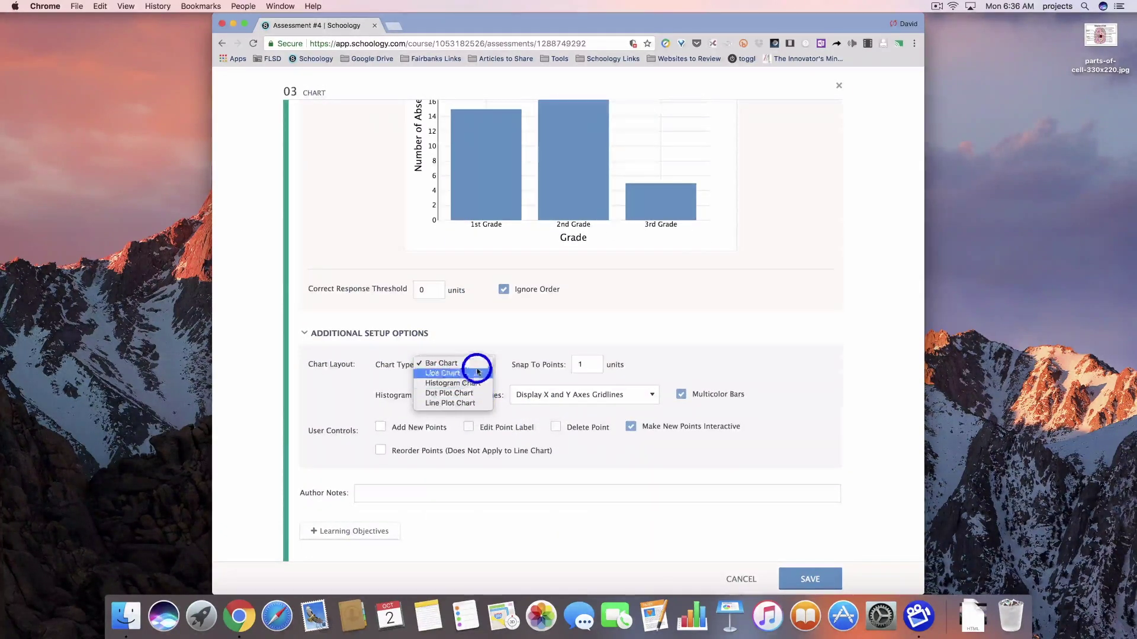
left_click(512, 340)
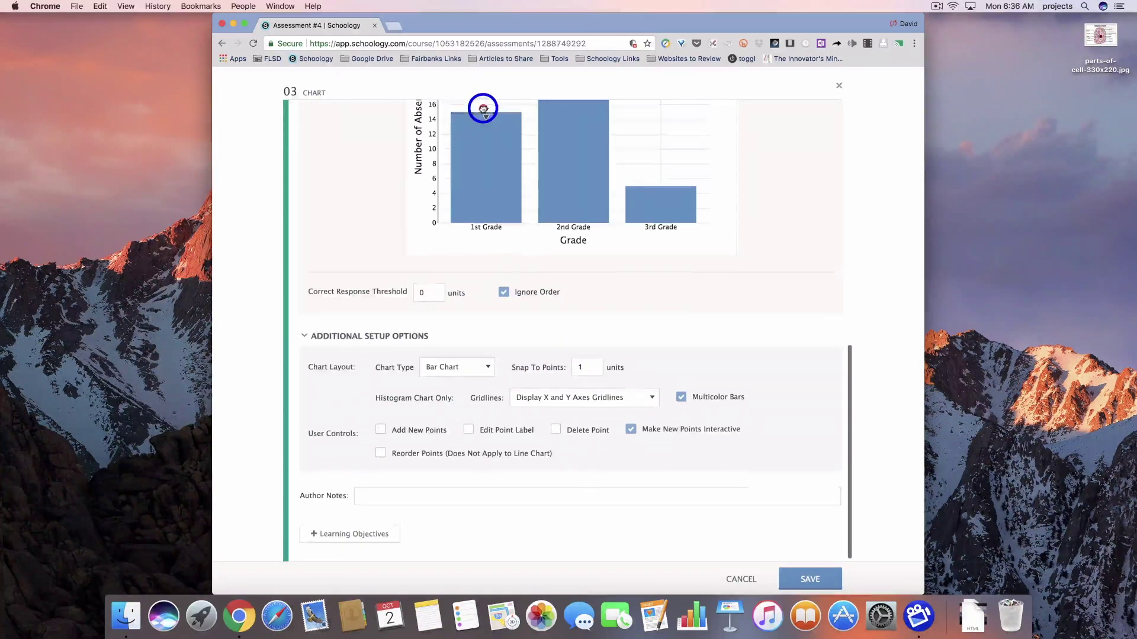
left_click(468, 113)
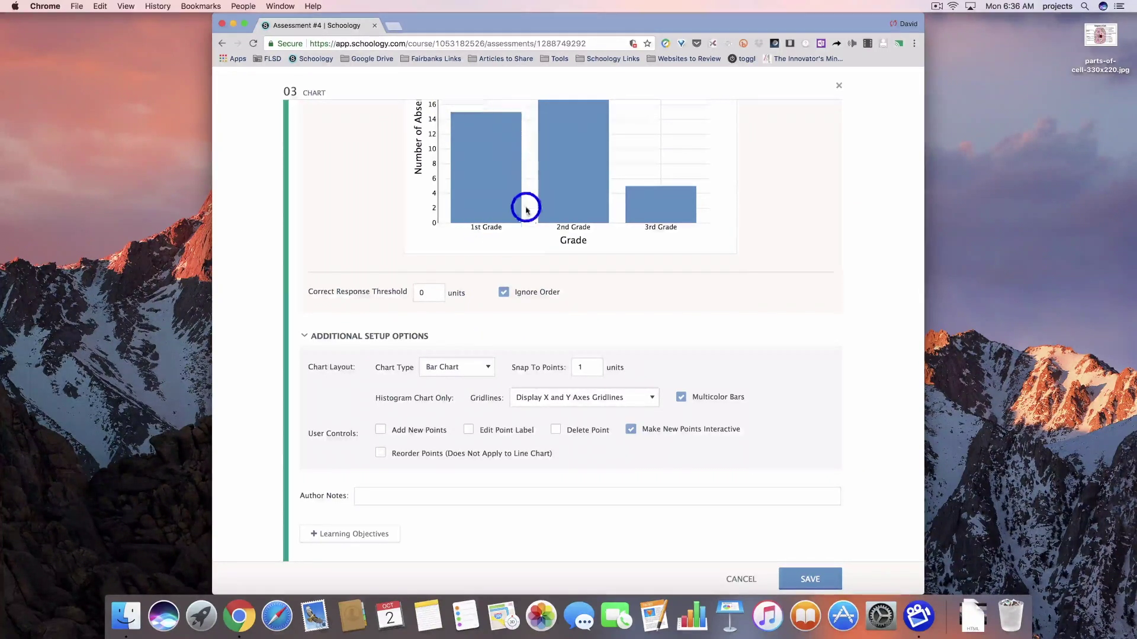
scroll(439, 152, "up", 2)
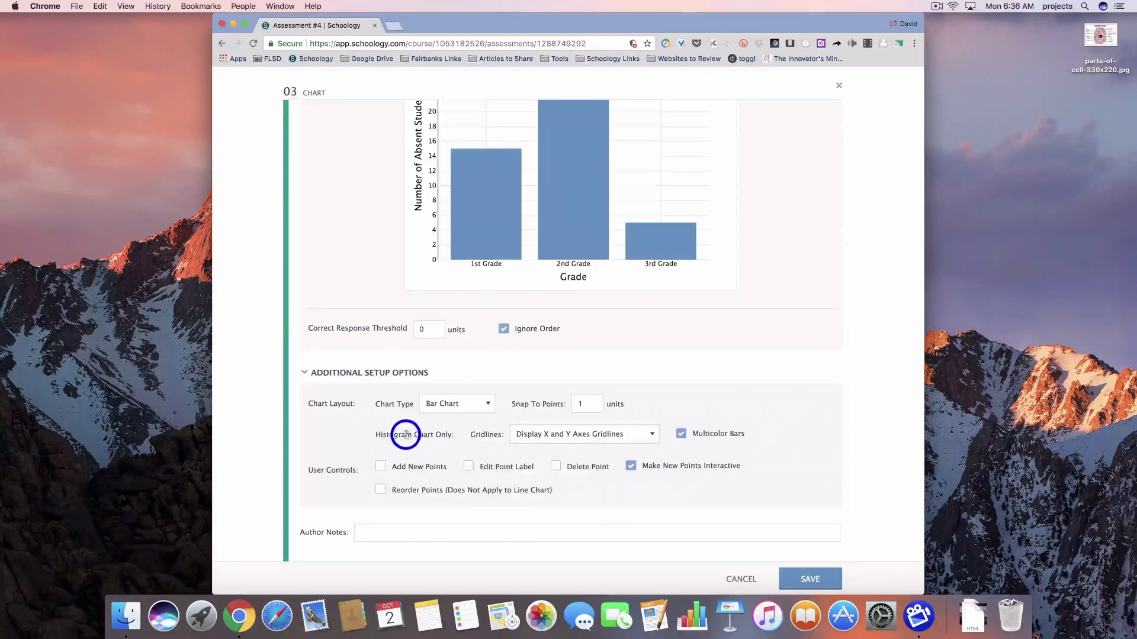
Review the gridline display options without changing them and look over the Additional Setup Options.
left_click(514, 439)
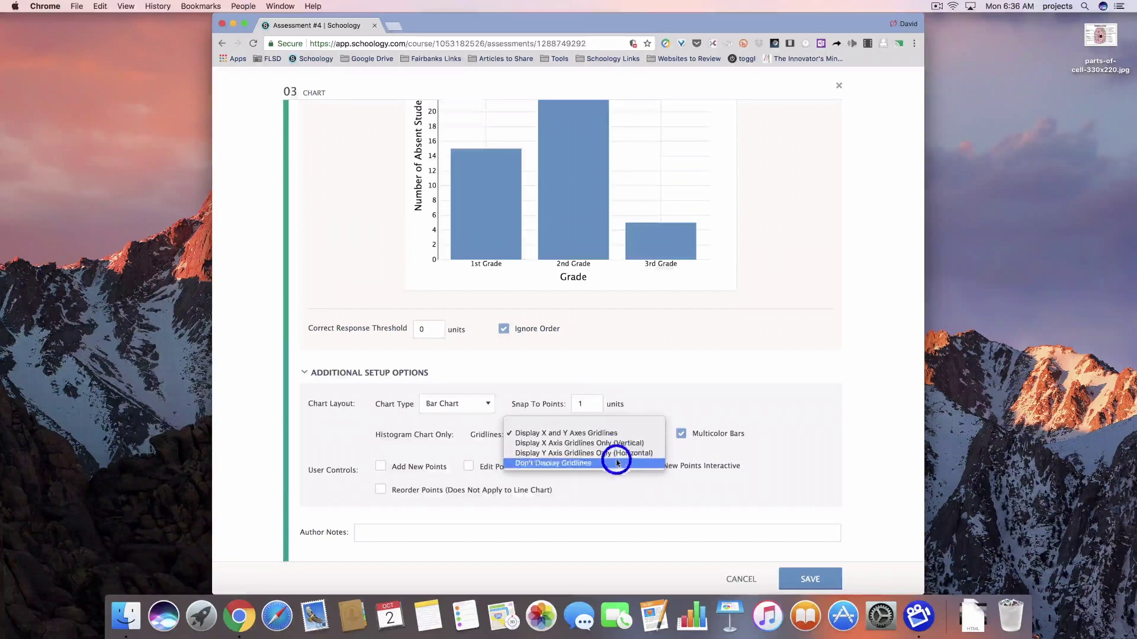
left_click(833, 424)
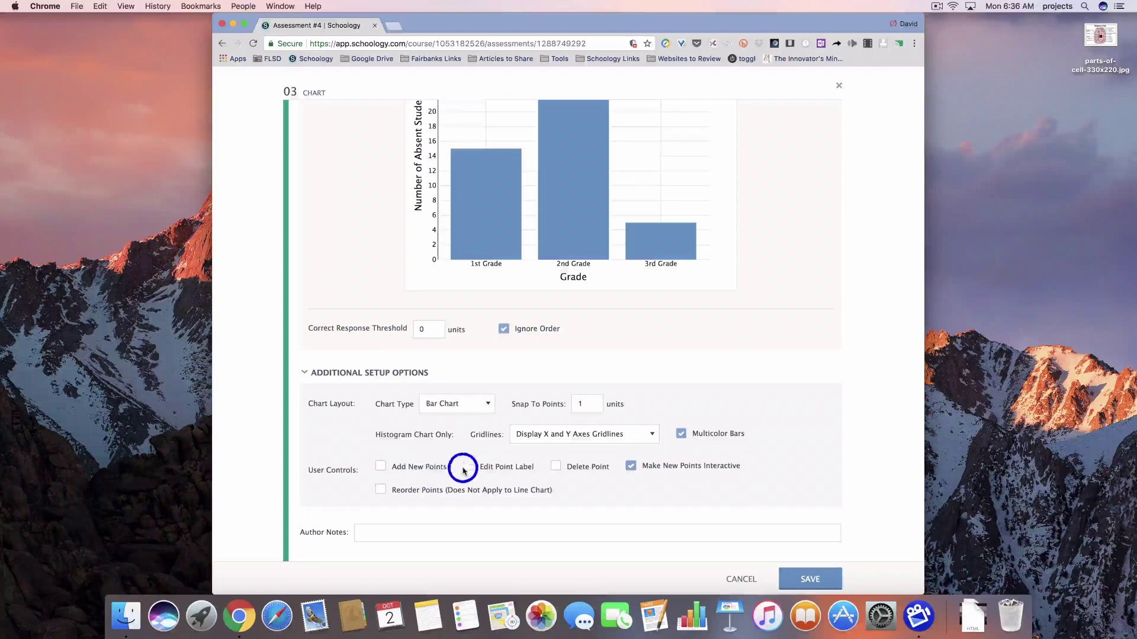
scroll(515, 509, "down", 2)
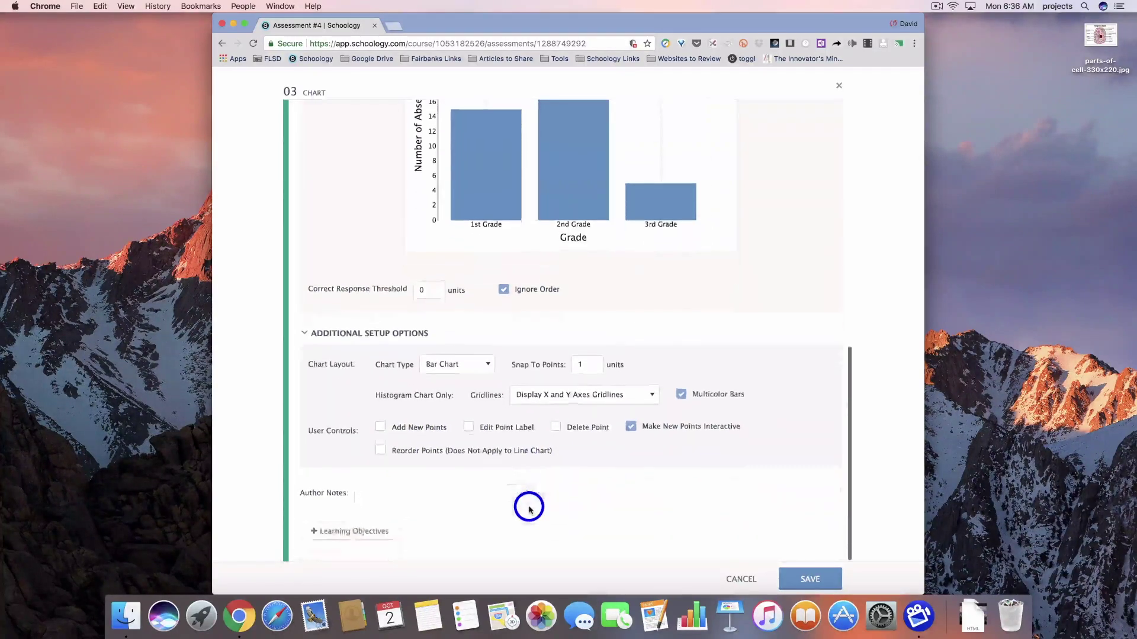
scroll(521, 509, "up", 3)
scroll(524, 509, "down", 2)
scroll(530, 510, "up", 2)
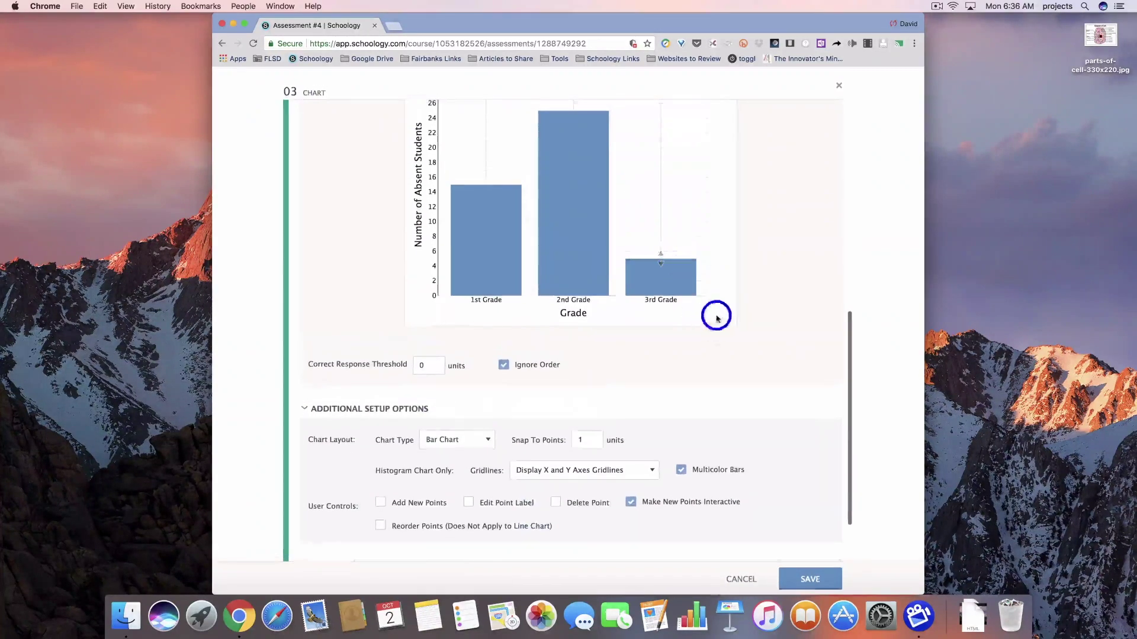
scroll(609, 418, "down", 3)
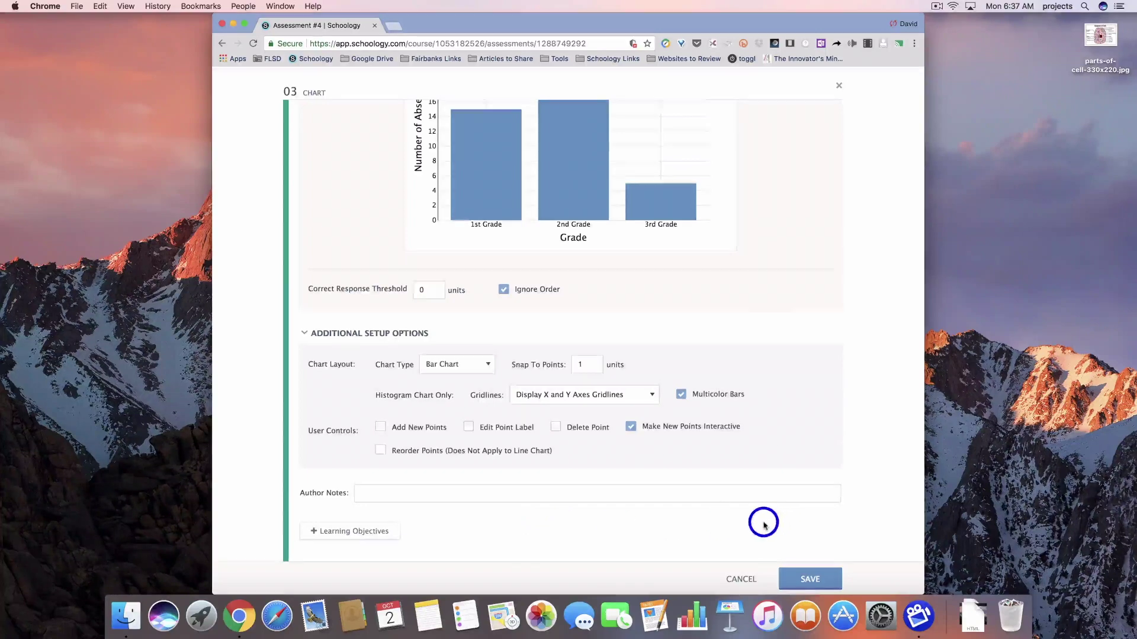
scroll(763, 524, "up", 10)
Preview the chart question, answer it with bars at 15, 25 and 5, then save it.
left_click(795, 126)
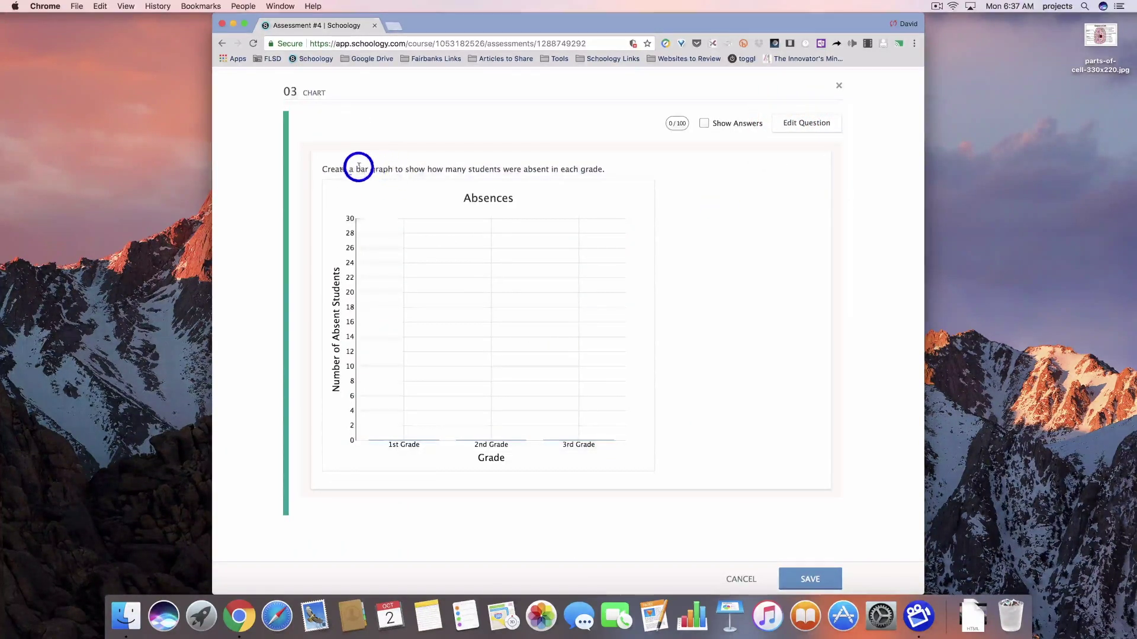
left_click_drag(403, 441, 412, 334)
left_click_drag(515, 454, 495, 242)
mouse_move(563, 427)
left_mouse_down()
mouse_move(574, 441)
mouse_move(571, 358)
mouse_move(563, 406)
left_mouse_up()
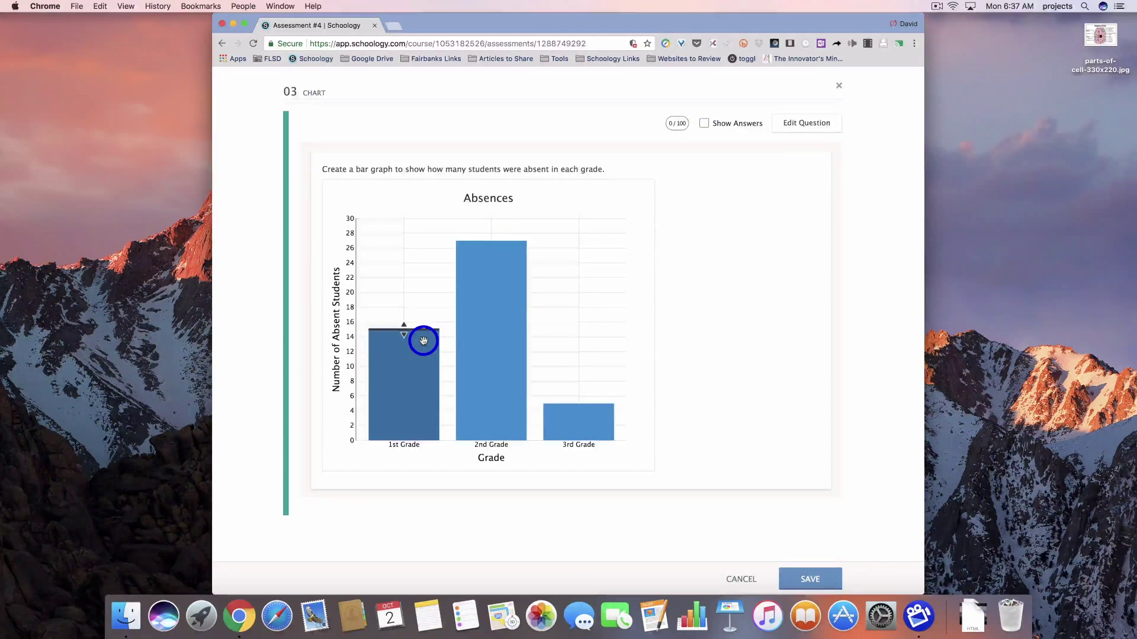
left_click_drag(495, 241, 491, 256)
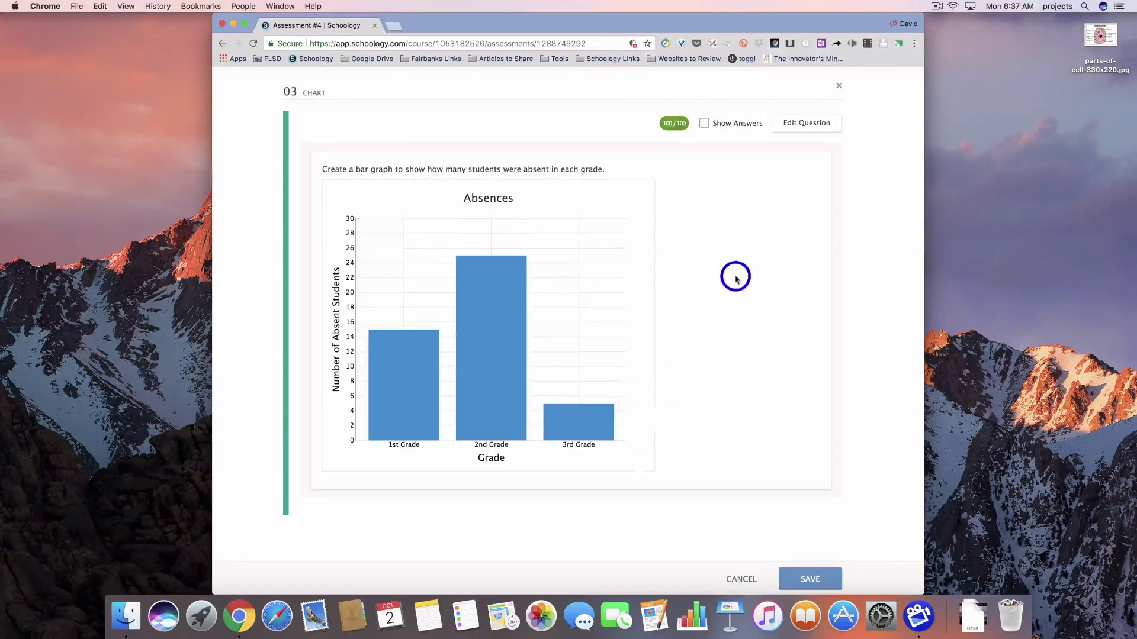
left_click(809, 580)
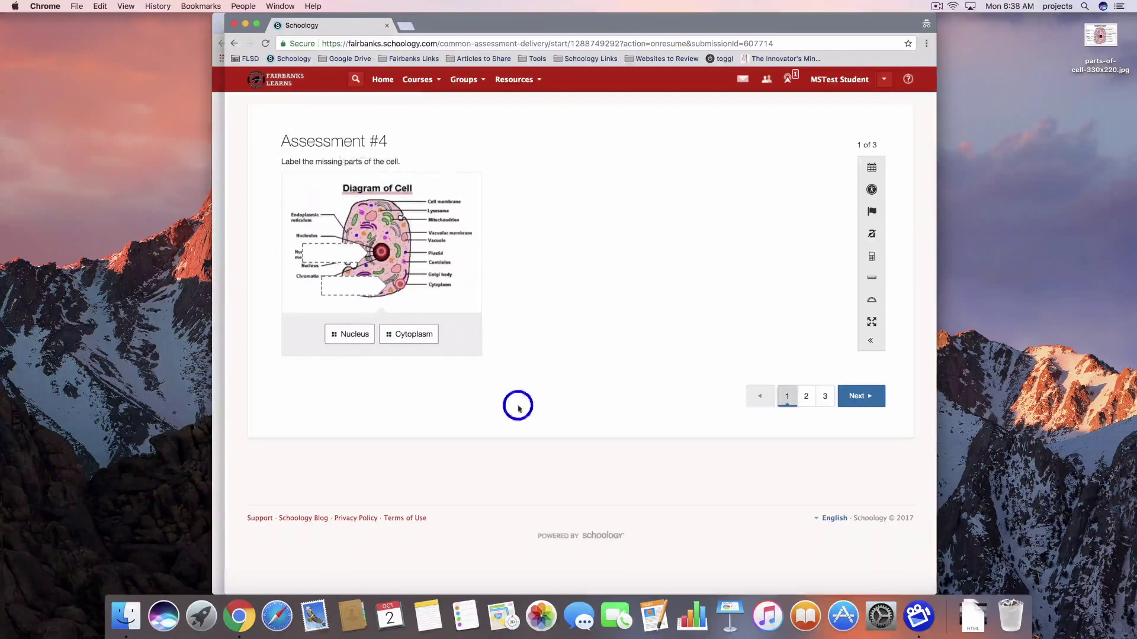
Put Nucleus in the upper box and Cytoplasm in the lower box, then go to question 2.
left_click_drag(344, 335, 326, 255)
left_click_drag(383, 333, 349, 267)
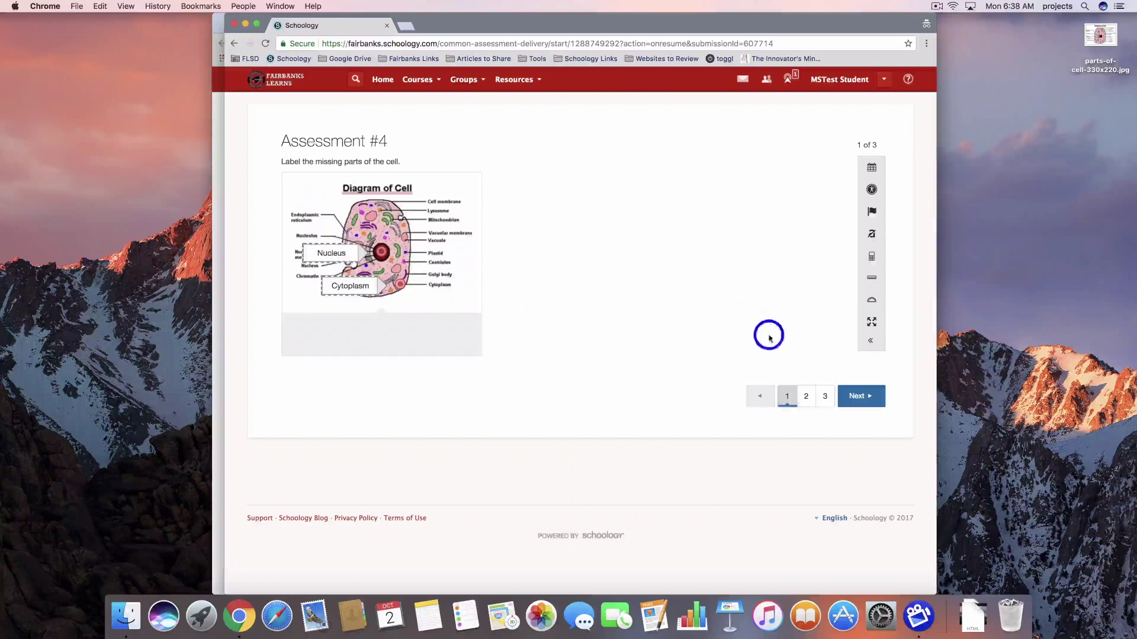
left_click(861, 396)
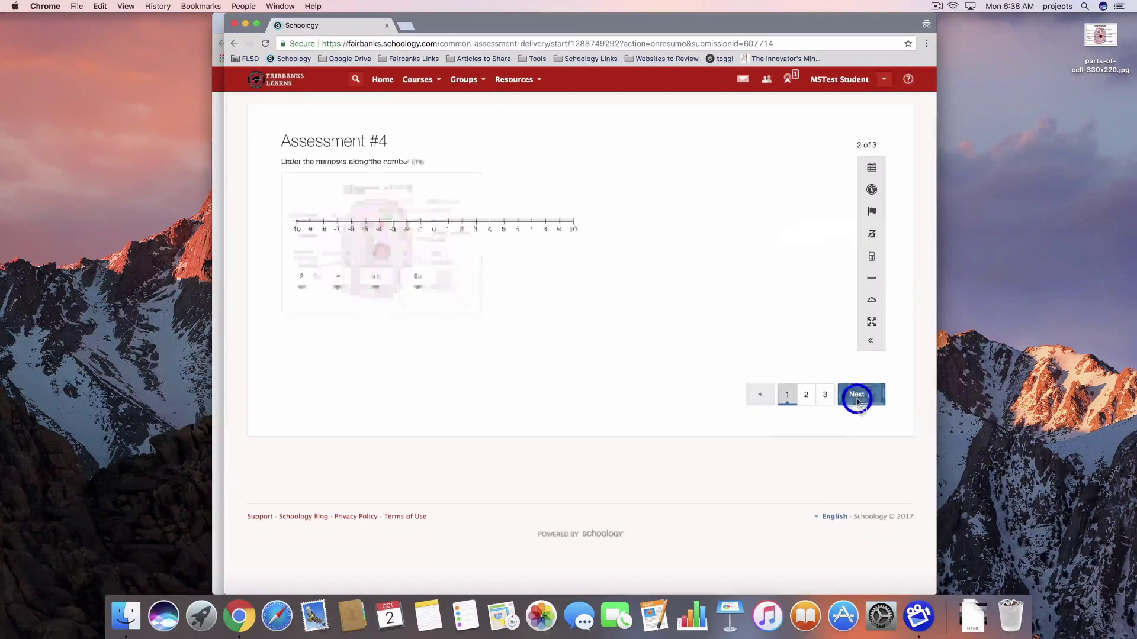
Place the 2, -4, 5.5 and -9.5 tiles on the number line, then go to question 3.
left_click_drag(302, 272, 465, 200)
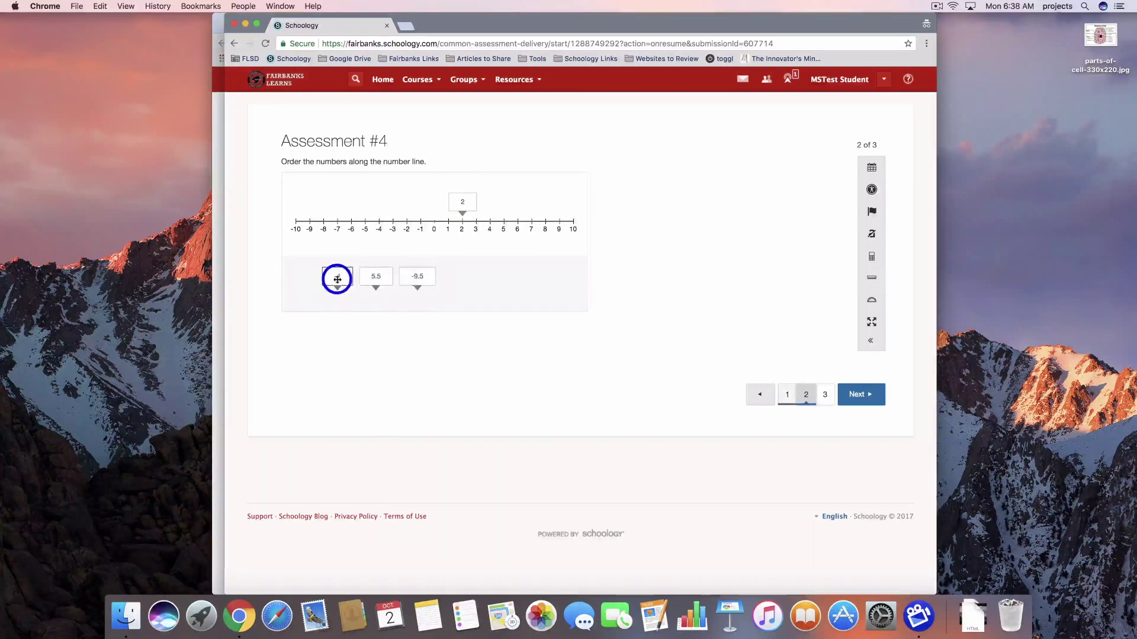
left_click_drag(337, 279, 382, 200)
left_click_drag(381, 274, 358, 202)
left_click_drag(424, 278, 434, 261)
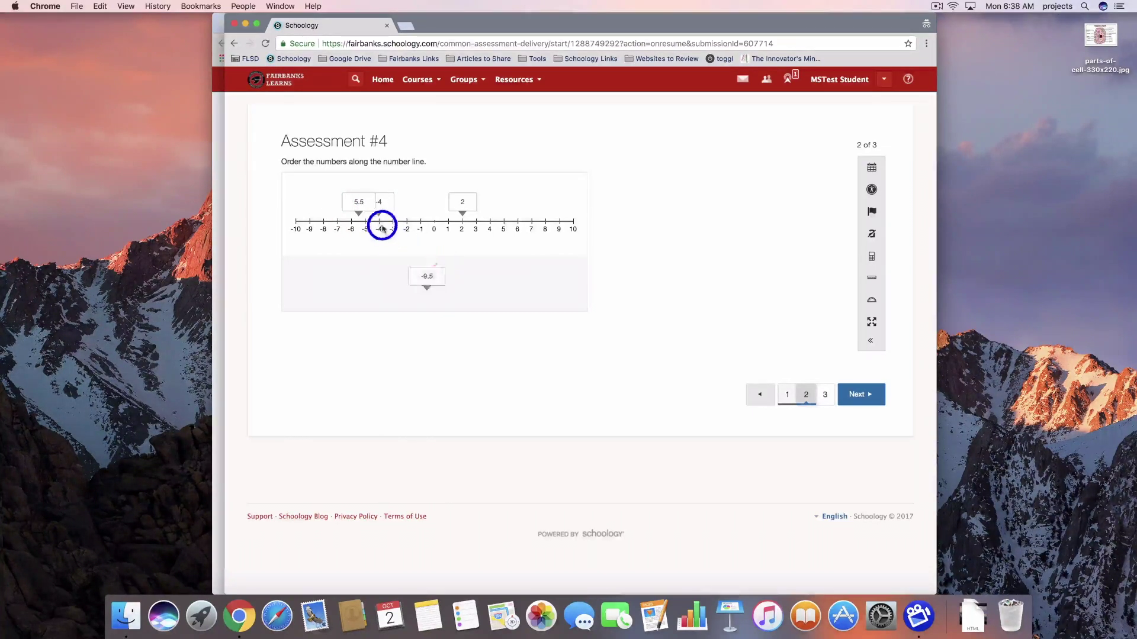
left_click_drag(381, 228, 510, 205)
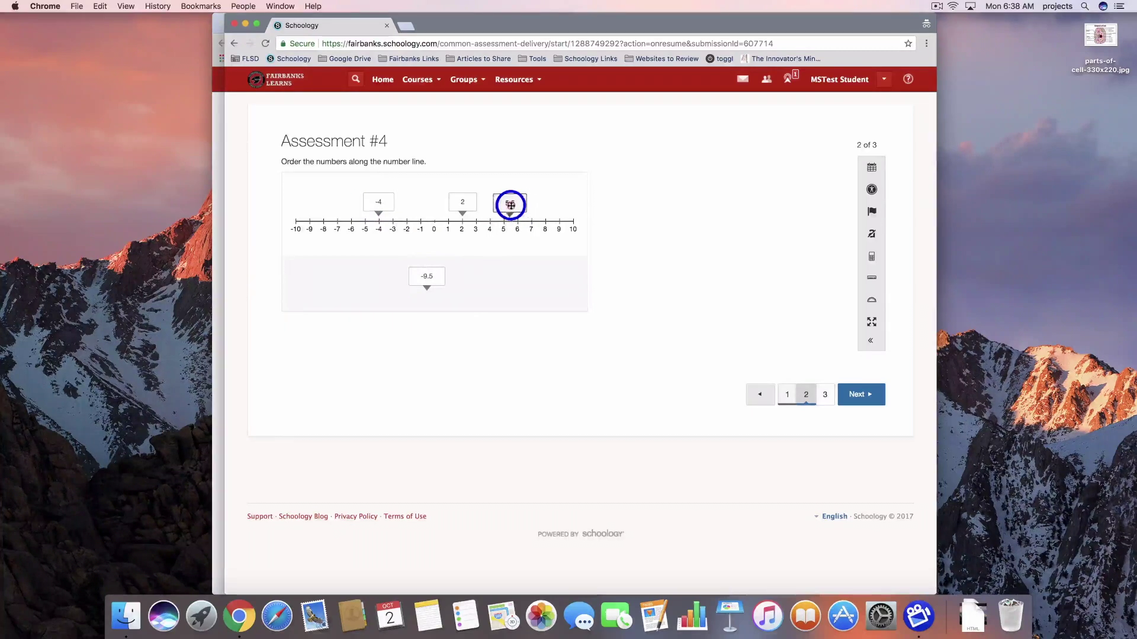
left_click_drag(425, 278, 304, 205)
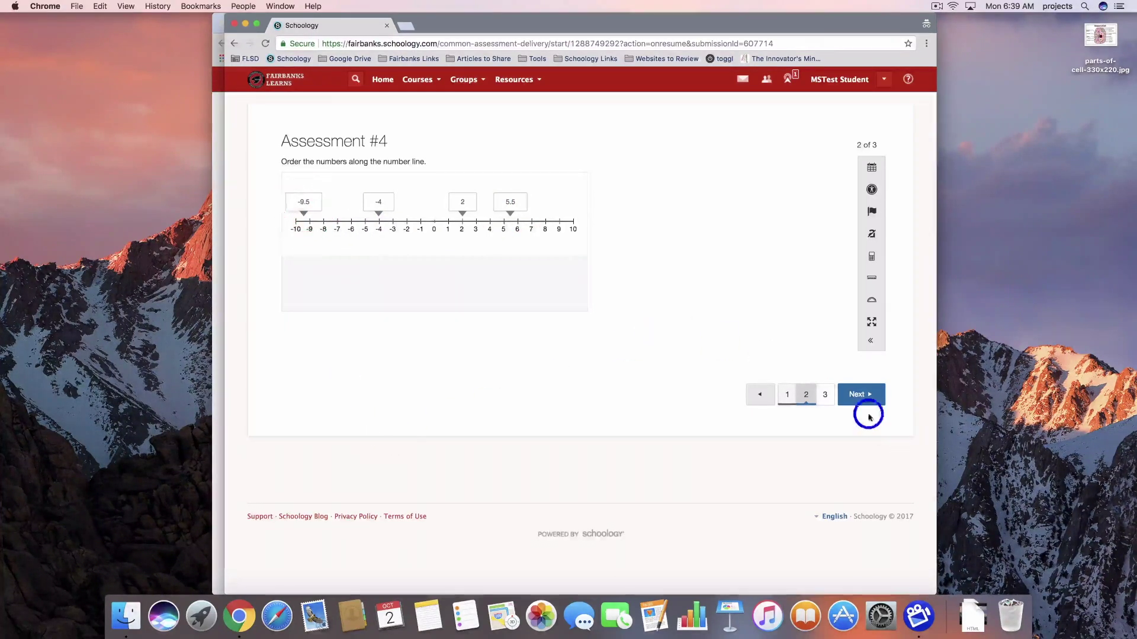
left_click(855, 401)
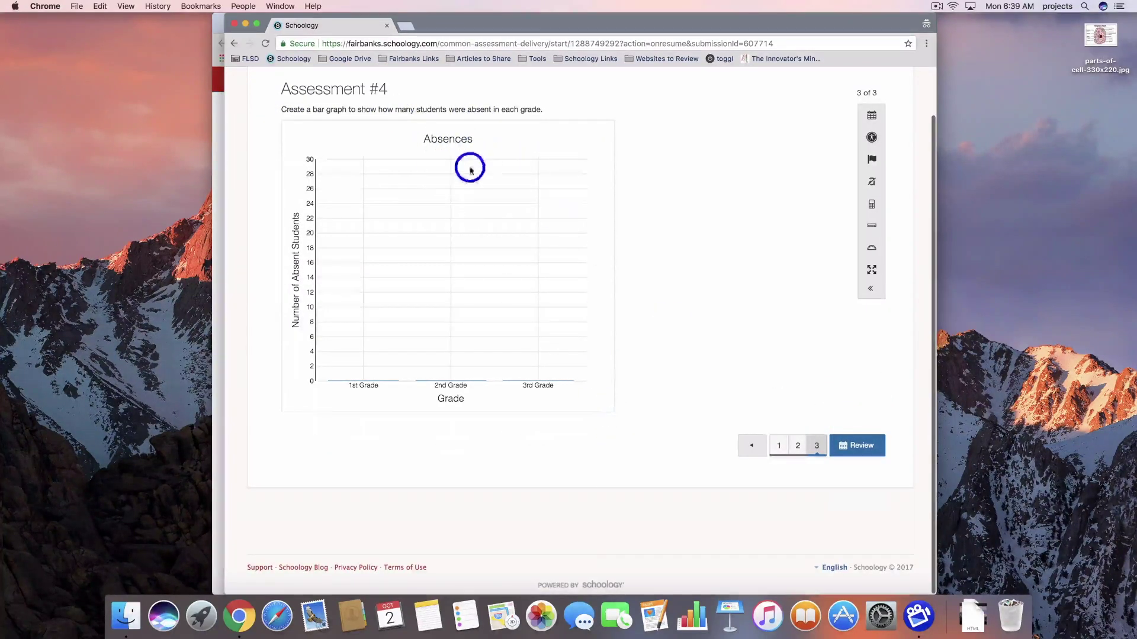
Set the 1st, 2nd and 3rd Grade bars to 15, 25 and 5, then open the review.
left_click_drag(370, 382, 371, 270)
left_click_drag(450, 383, 454, 202)
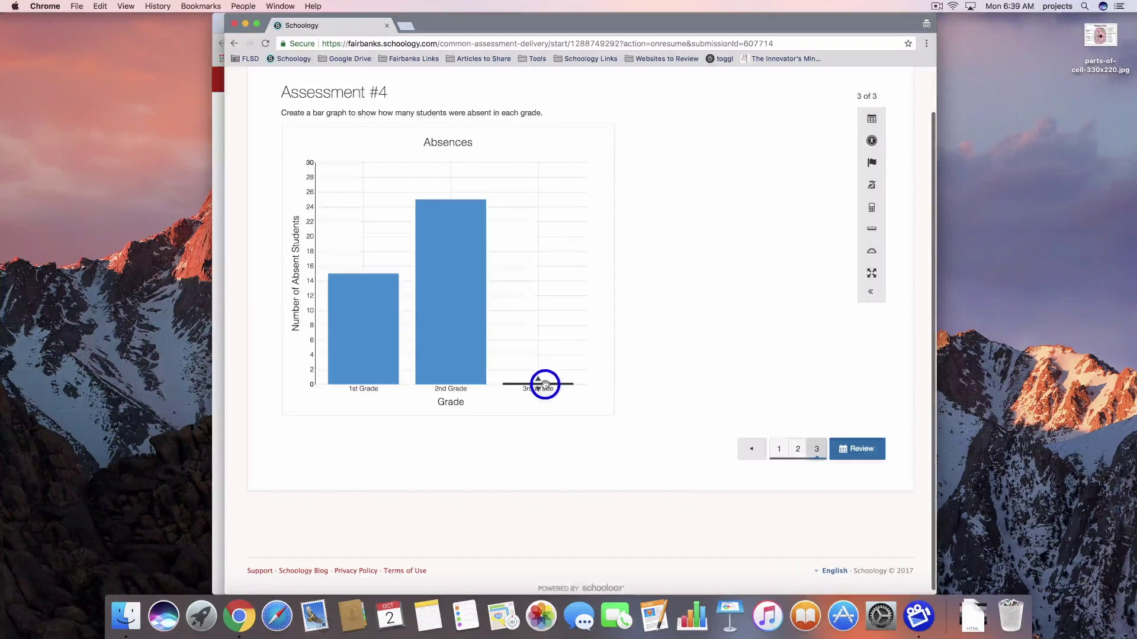
left_click_drag(538, 383, 540, 348)
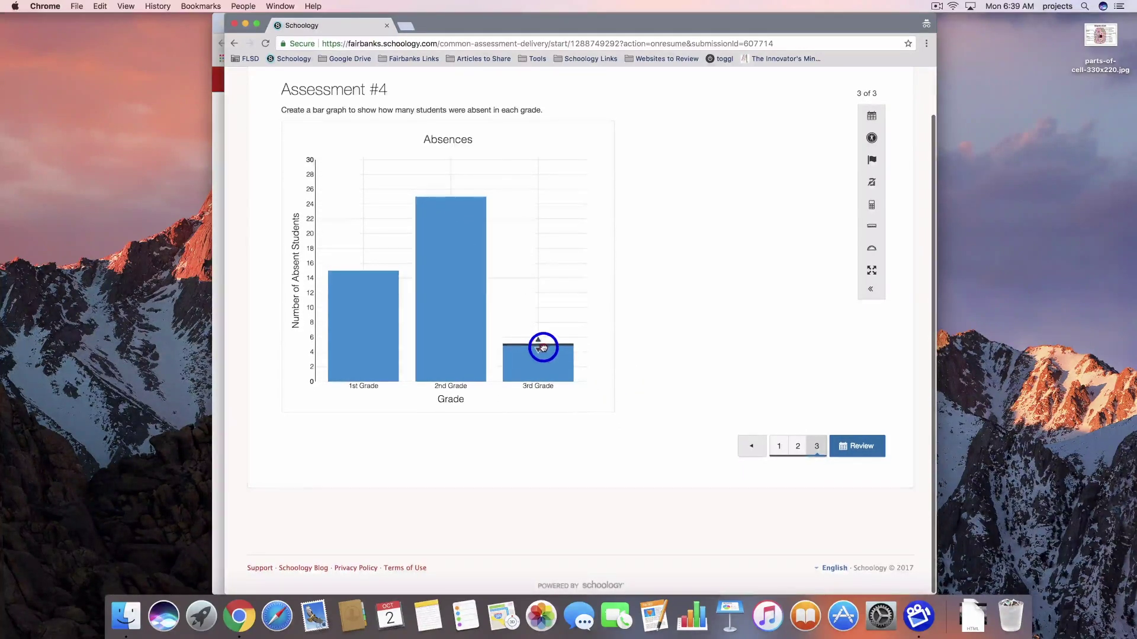
left_click(853, 446)
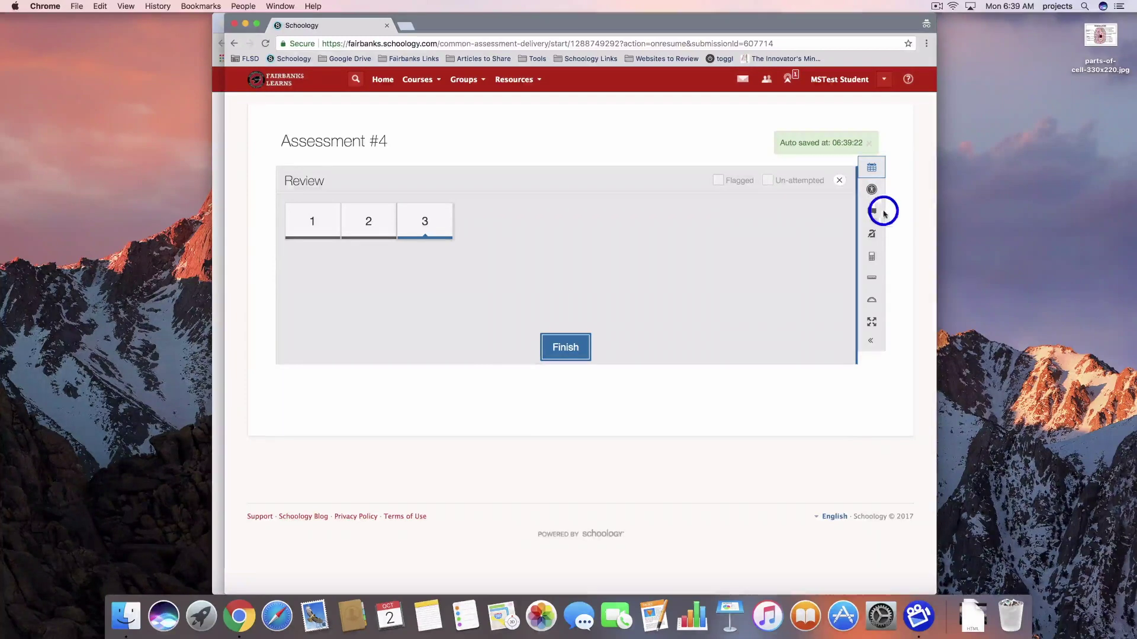
Finish and submit the assessment, then view Student Attempts in the teacher's window.
left_click(580, 347)
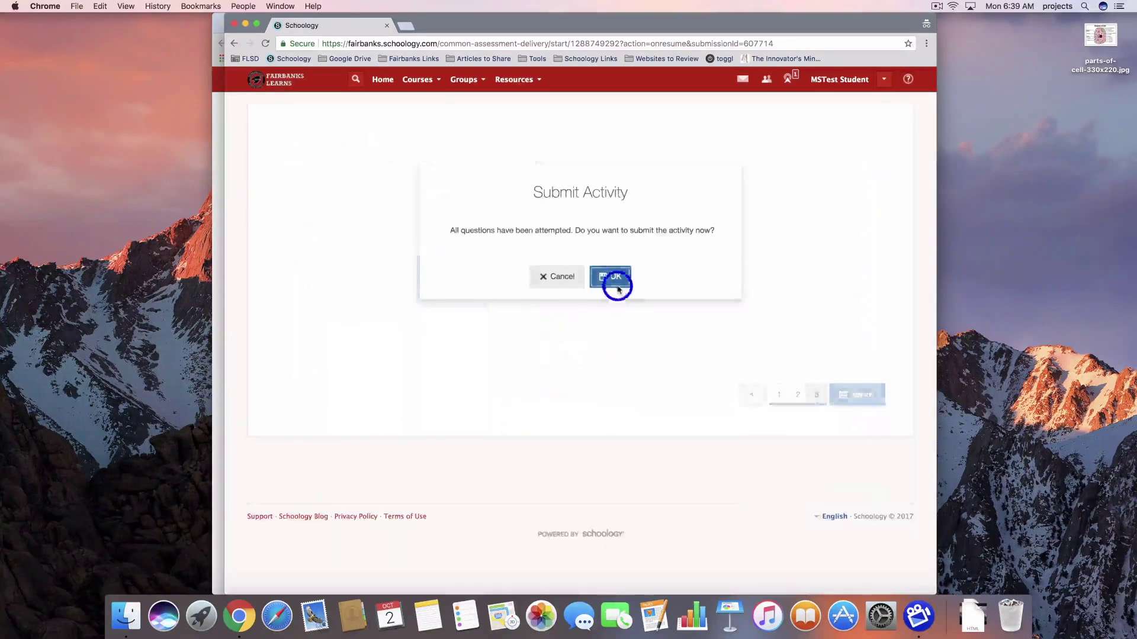
left_click(610, 279)
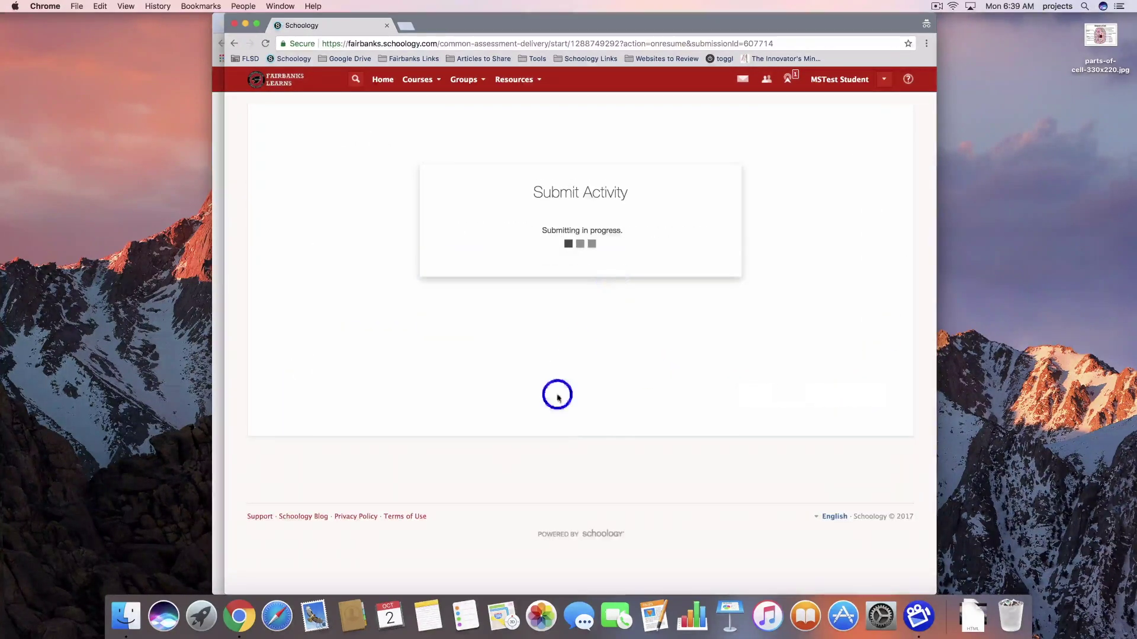
left_click(221, 130)
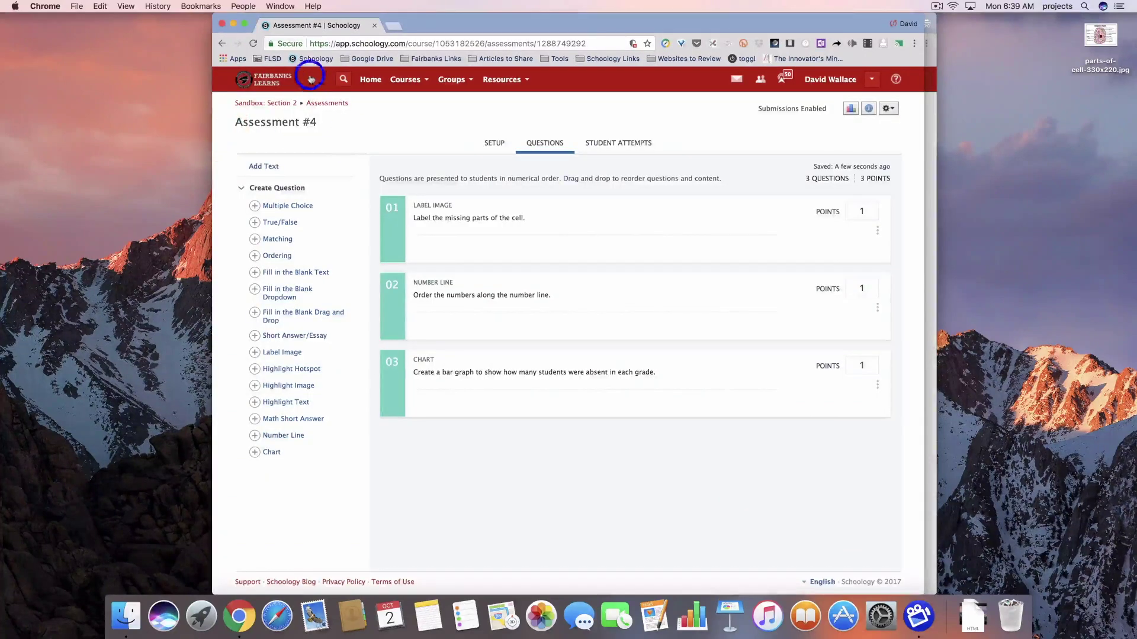
left_click(253, 43)
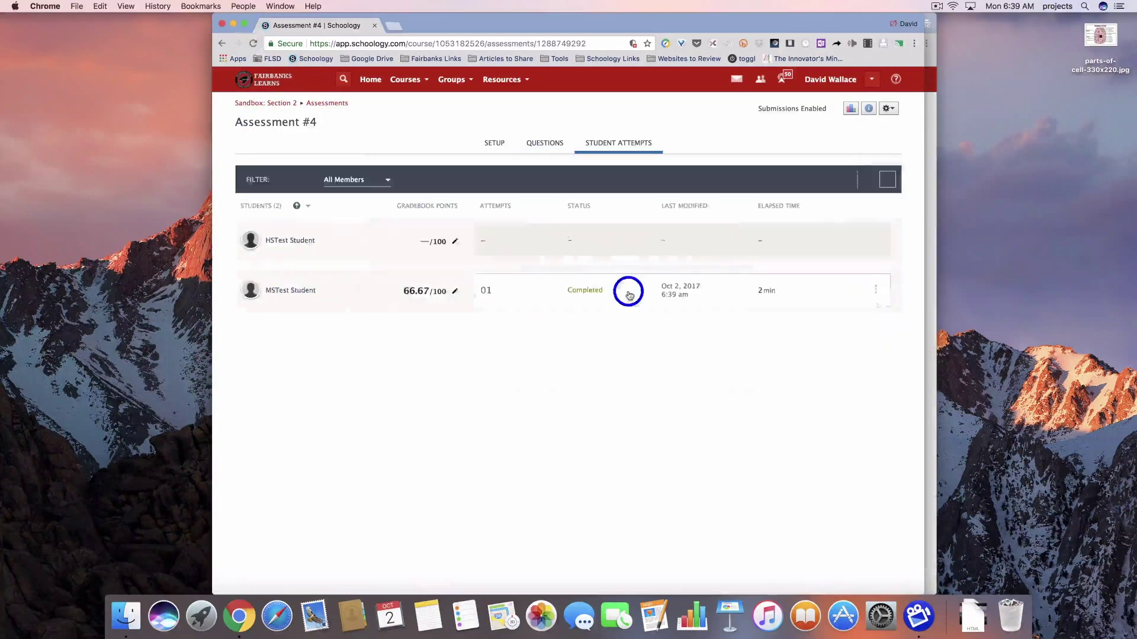
Open the test student's completed attempt and change question 02's score to 1/1.
left_click(582, 296)
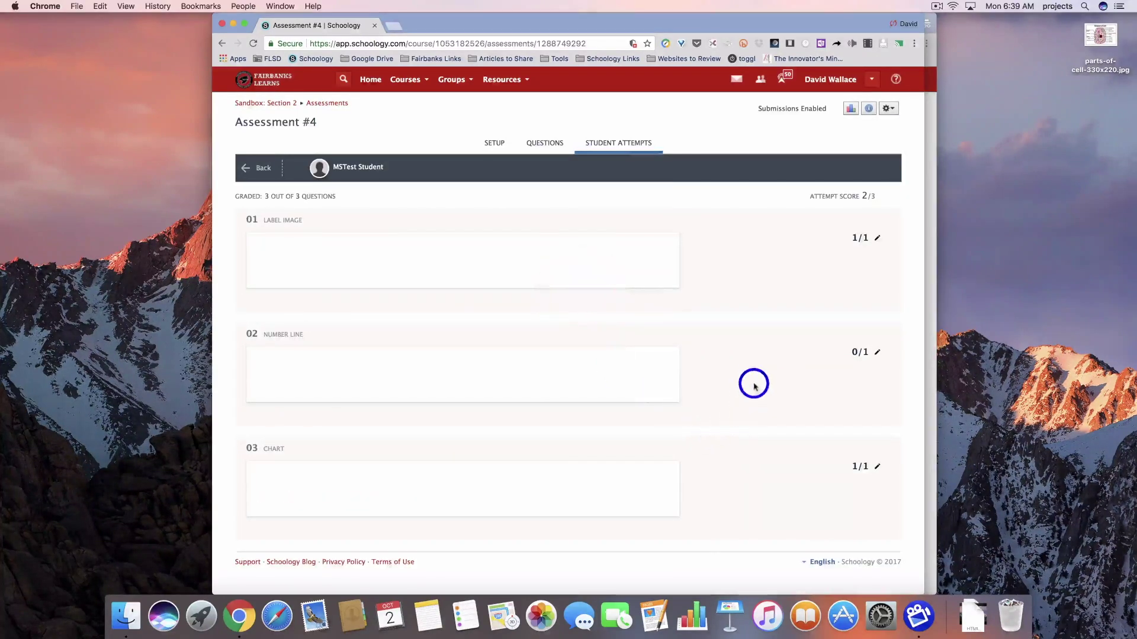
scroll(761, 411, "down", 2)
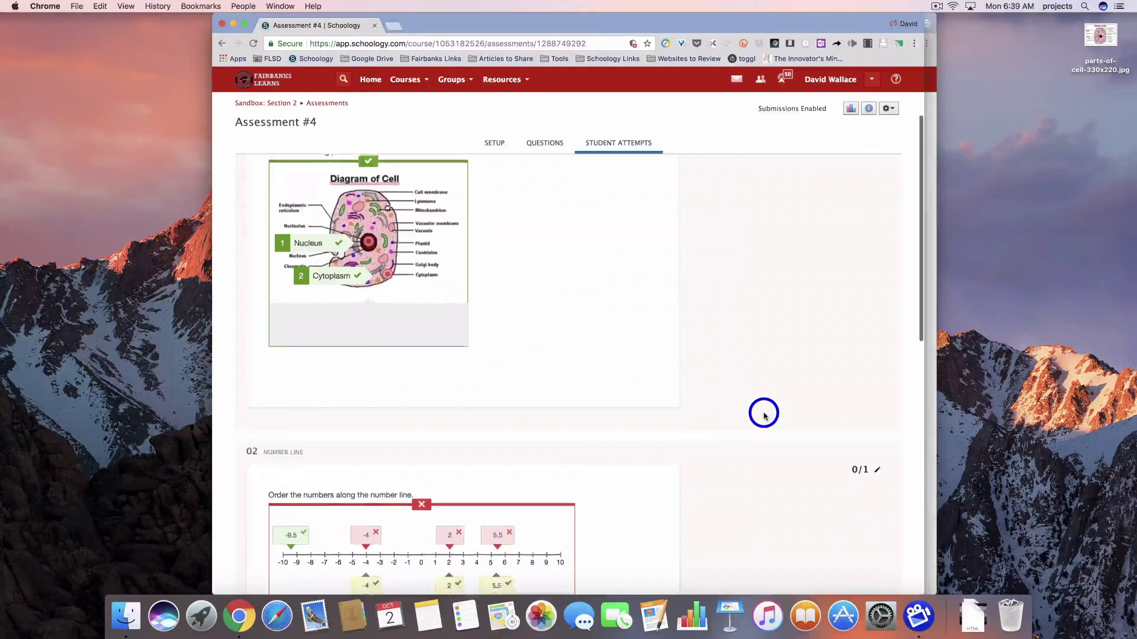
scroll(764, 415, "down", 3)
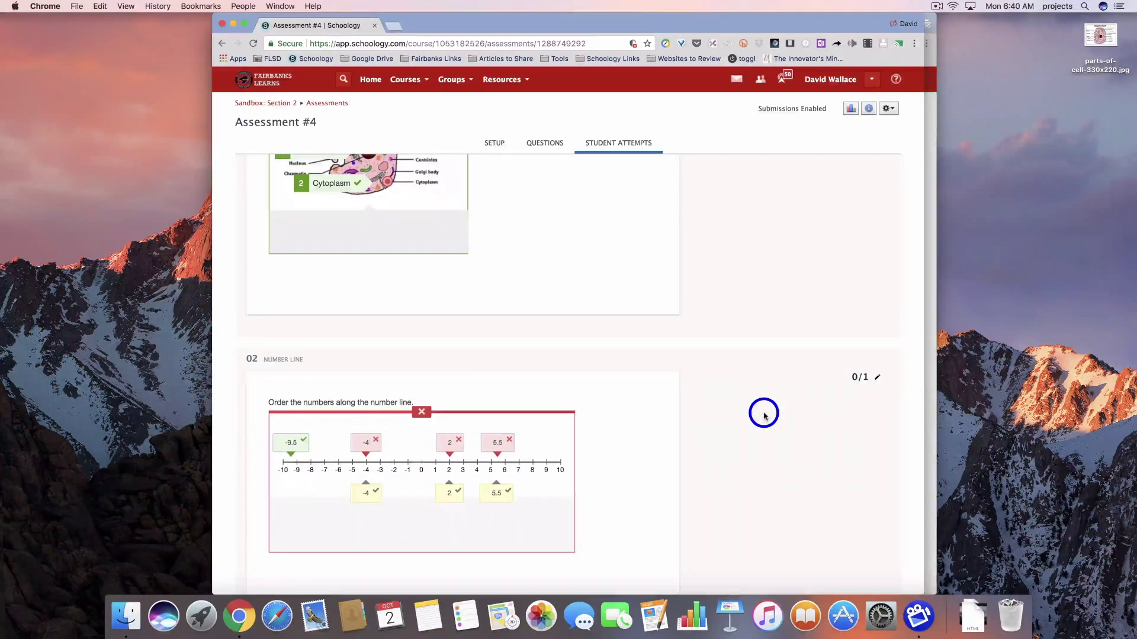
scroll(763, 415, "down", 1)
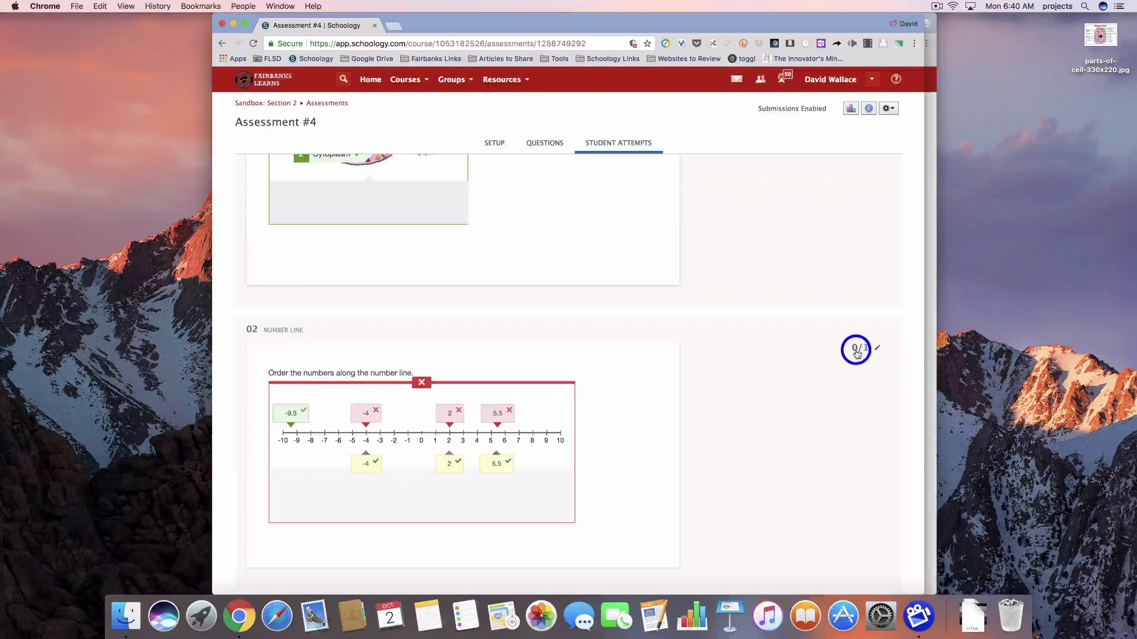
scroll(292, 401, "down", 2)
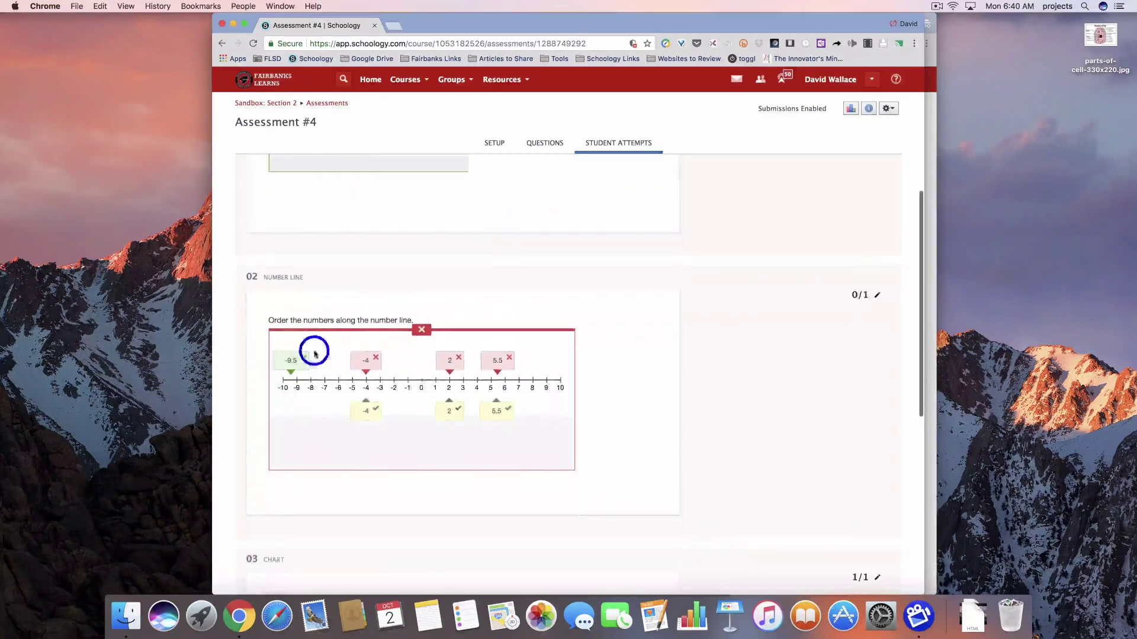
left_click(859, 296)
type("1")
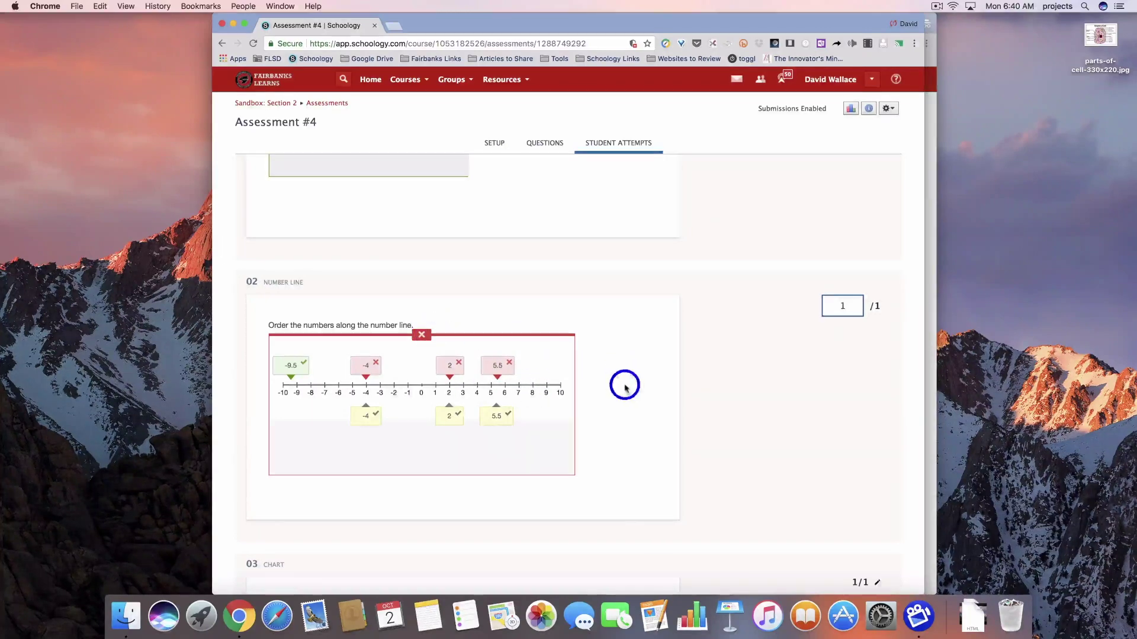
scroll(624, 386, "down", 6)
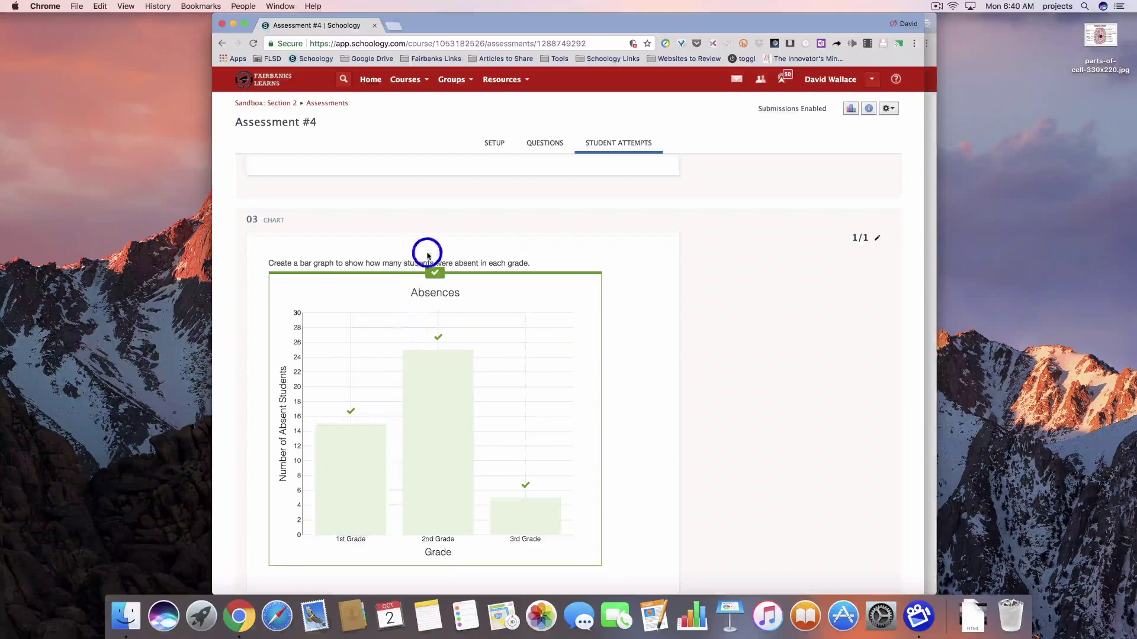
scroll(734, 472, "down", 2)
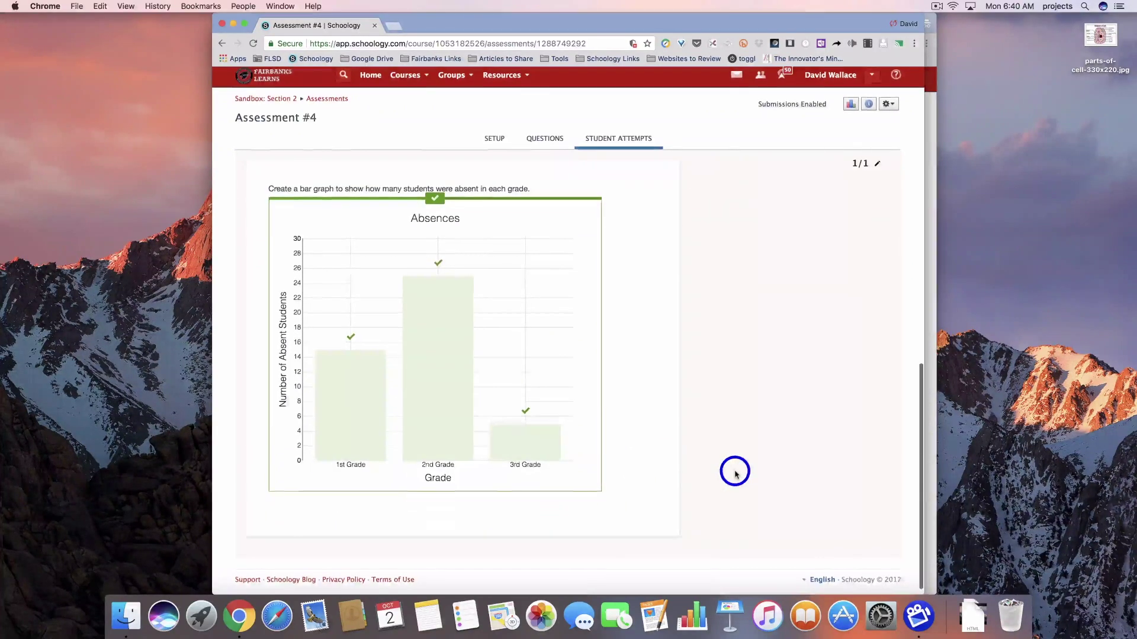